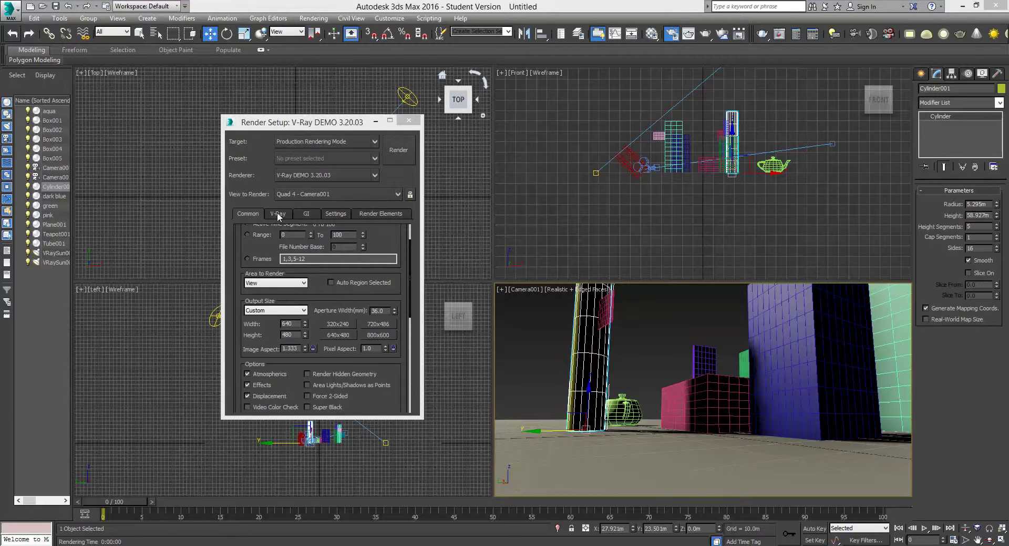
Step: Try to render the Camera001 view at 640 × 480 with the Progressive image sampler
left_click(278, 215)
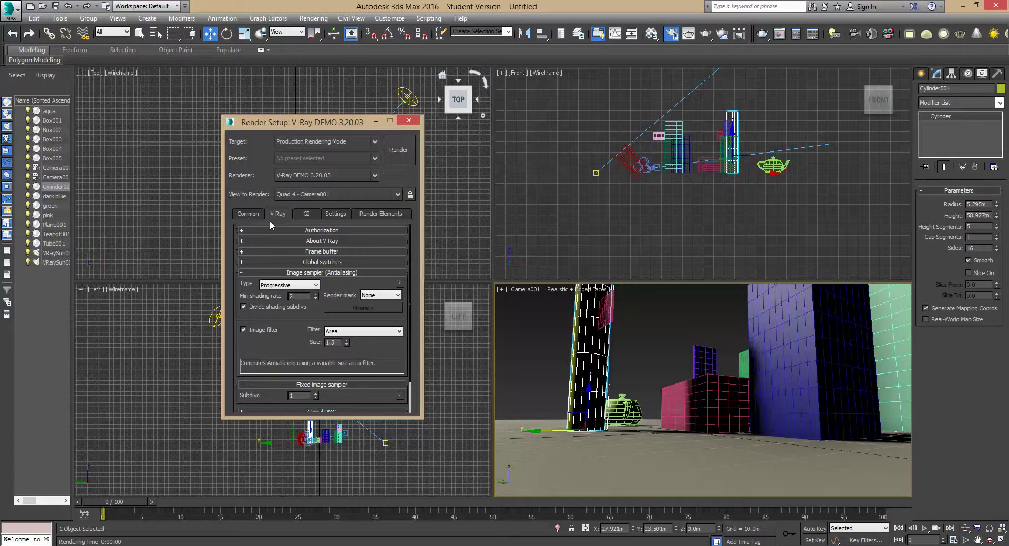
left_click(247, 213)
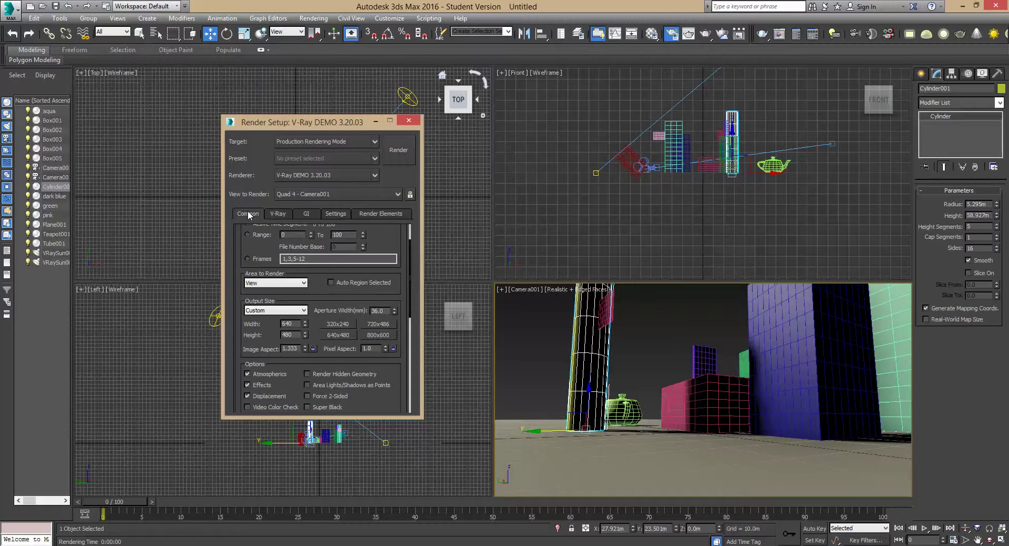
left_click(405, 150)
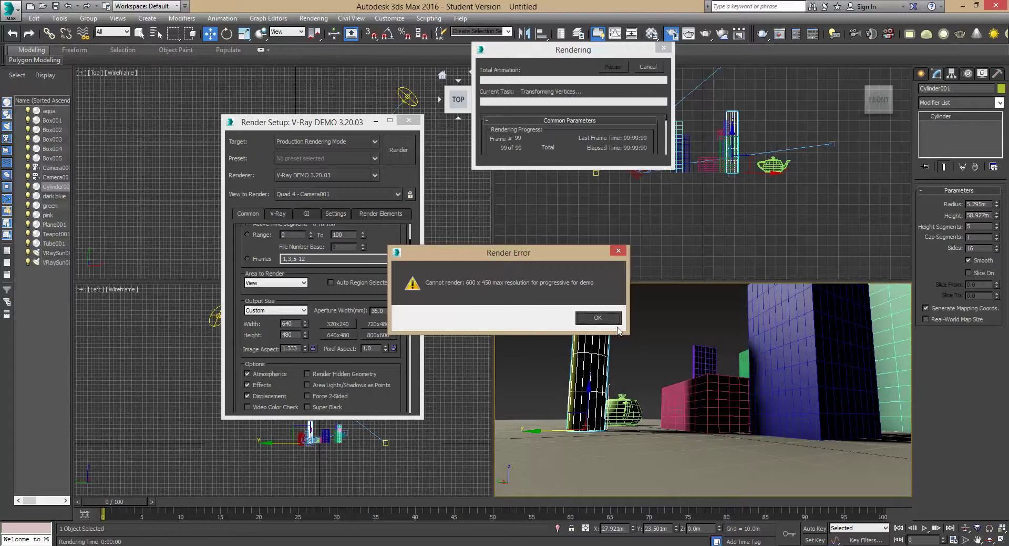
left_click(598, 319)
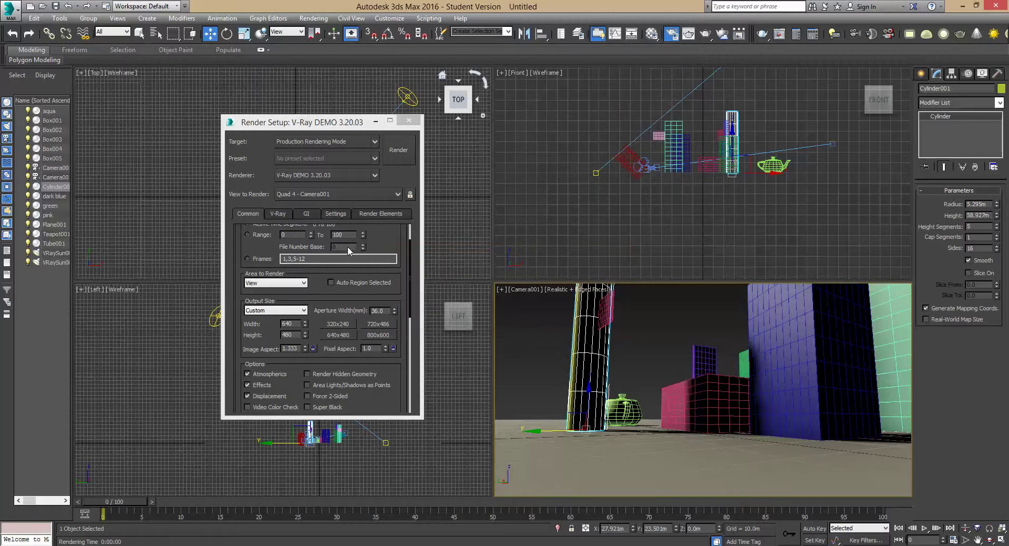
Step: Set the V-Ray image sampler type to Adaptive
left_click(278, 214)
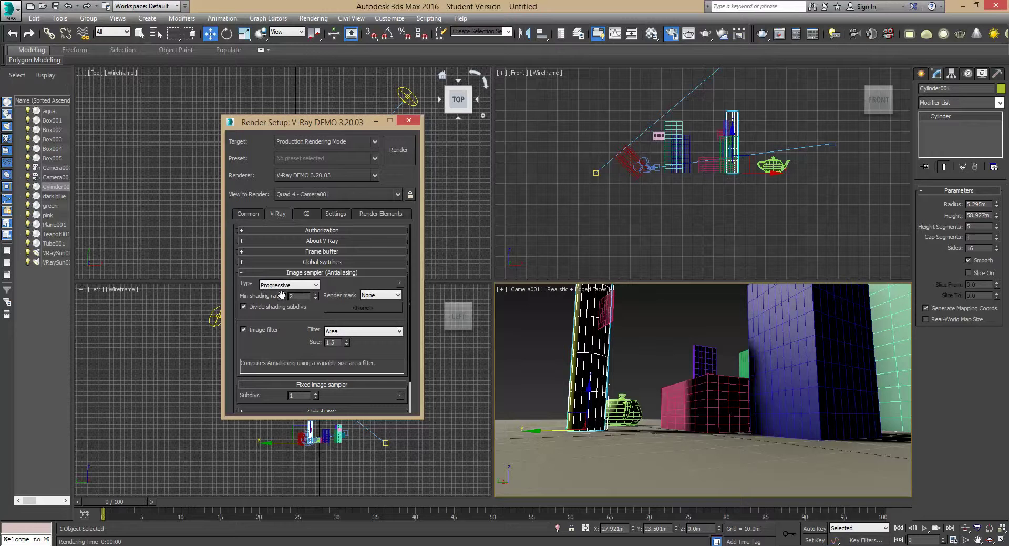
left_click(316, 286)
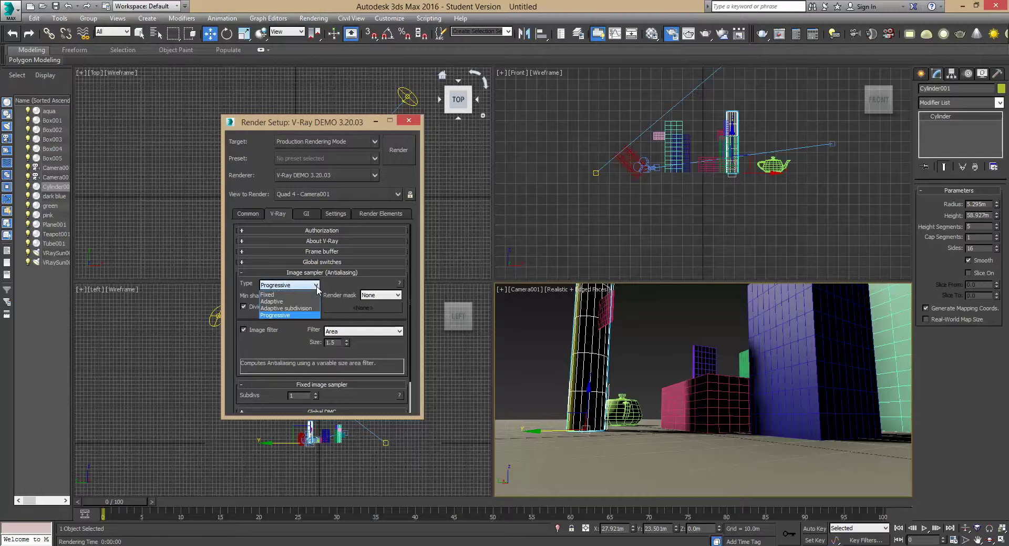
left_click(287, 302)
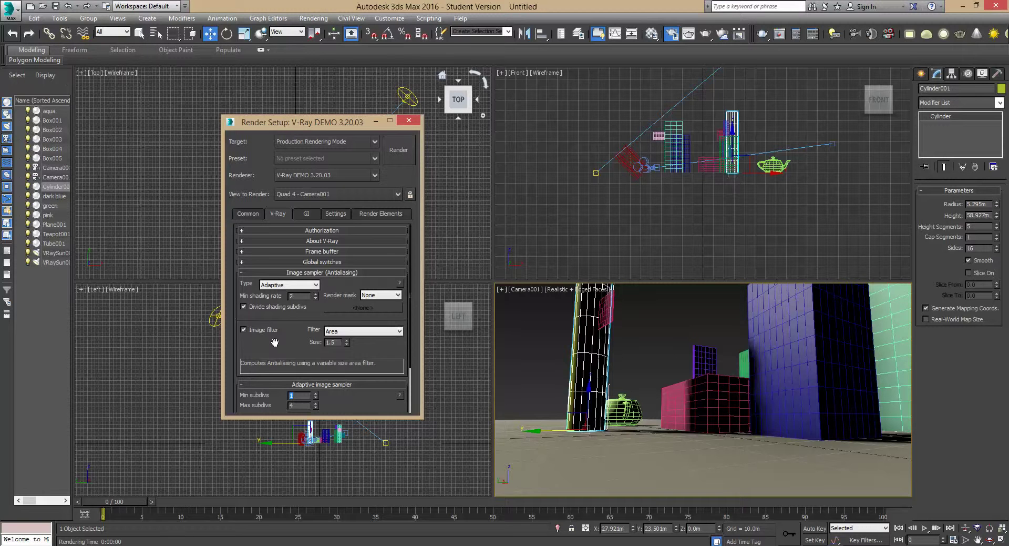
Step: Set the render output size to 800 × 600 and look through the remaining common render parameters
left_click(250, 217)
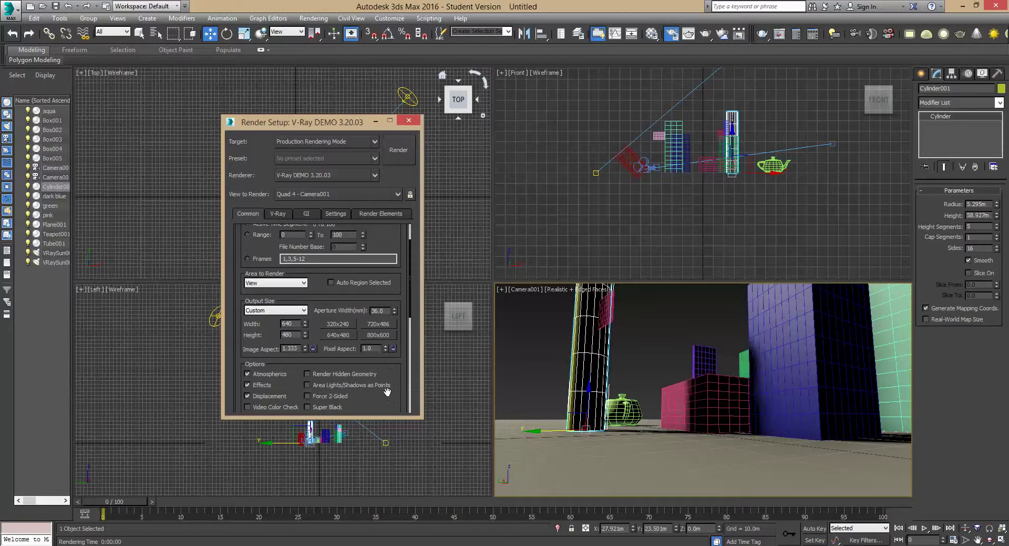
left_click_drag(388, 401, 390, 426)
left_click_drag(320, 323, 317, 283)
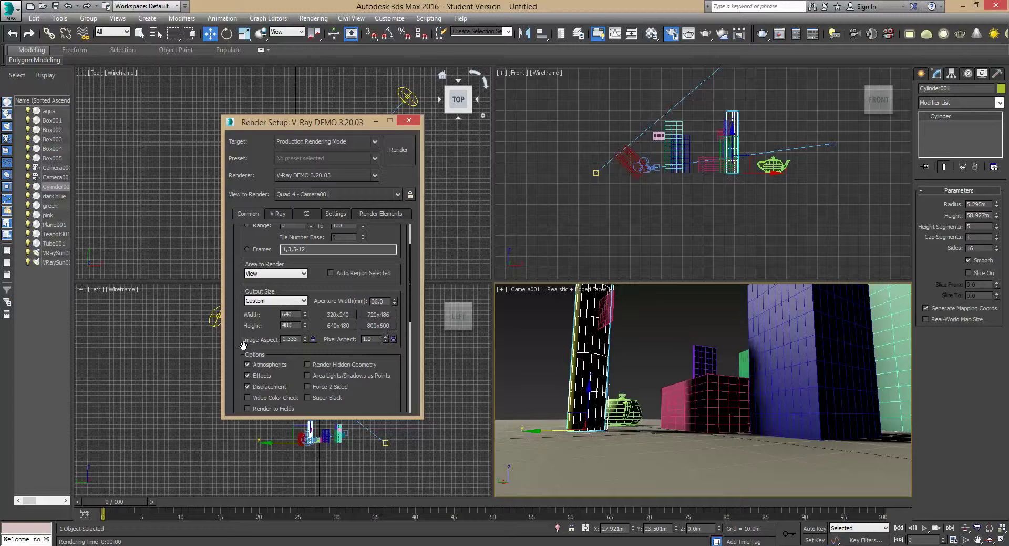
left_click(313, 339)
left_click(313, 339)
scroll(319, 357, "down", 6)
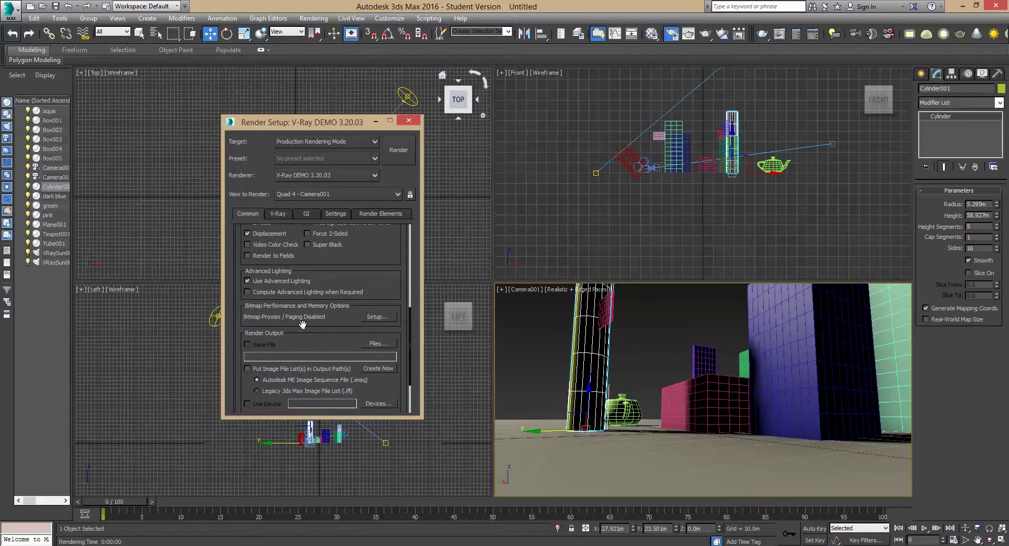
left_click_drag(305, 340, 298, 241)
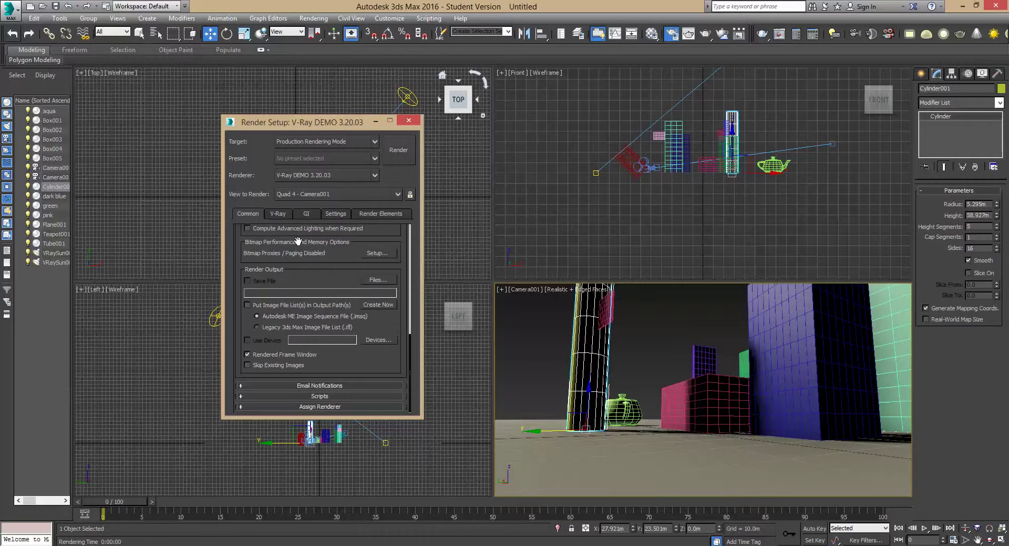
scroll(298, 241, "up", 7)
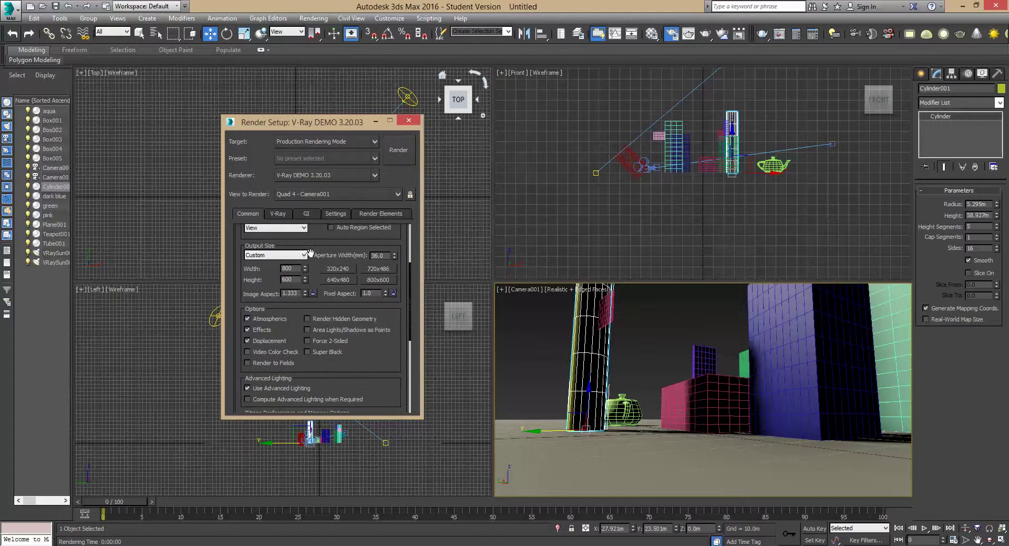
scroll(326, 262, "up", 4)
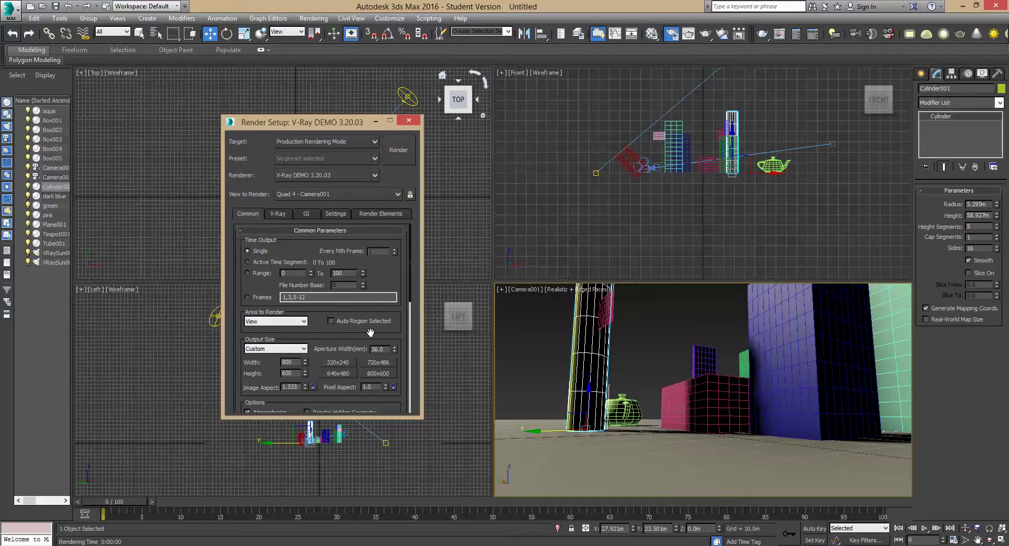
Step: Enable global illumination and render the Camera001 view, closing the frame buffer after viewing the image
left_click(279, 213)
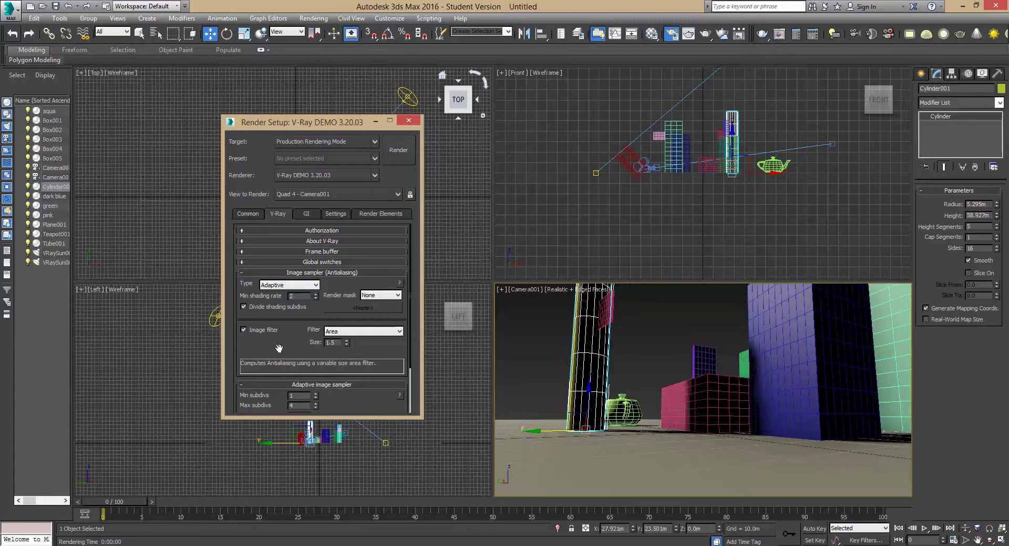
scroll(279, 337, "down", 3)
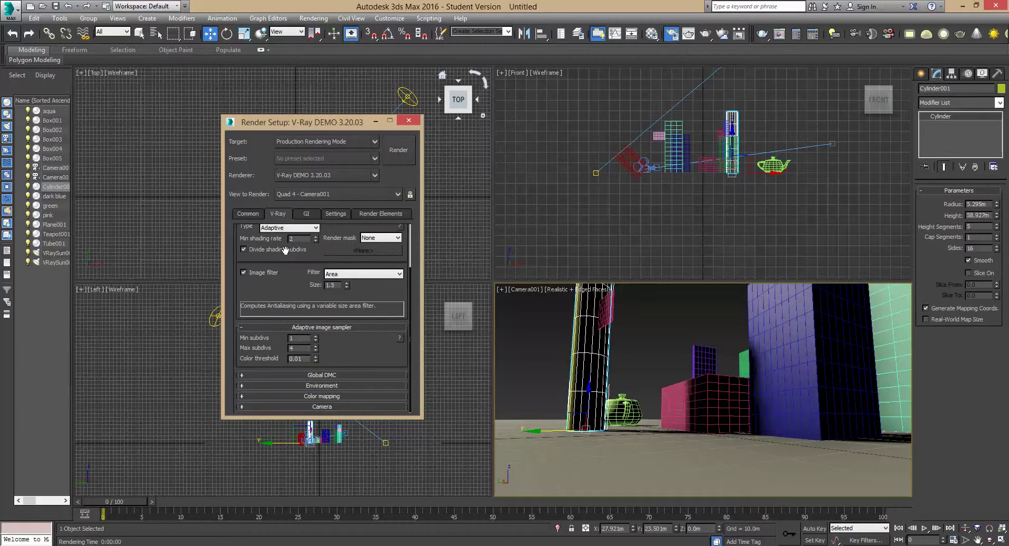
scroll(284, 250, "up", 3)
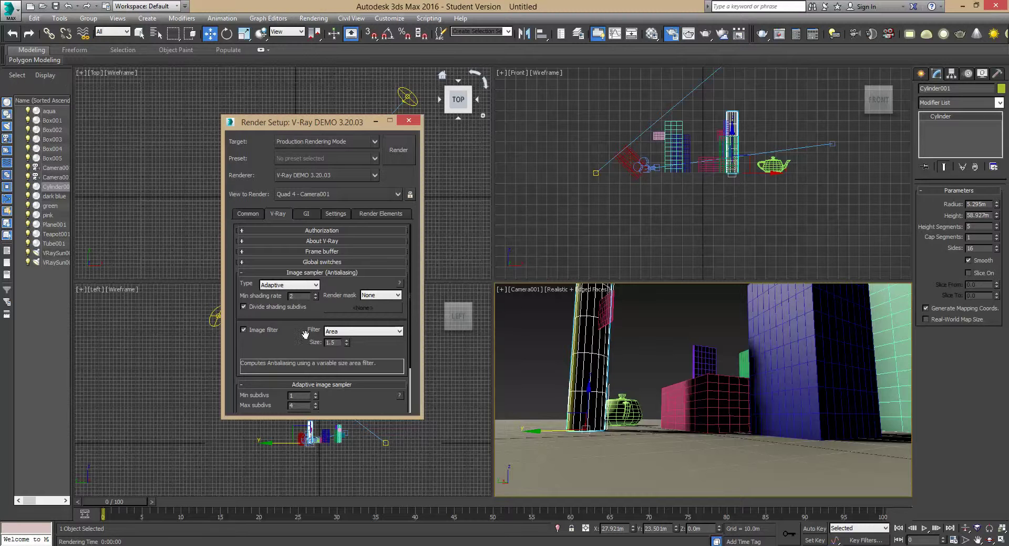
left_click(306, 214)
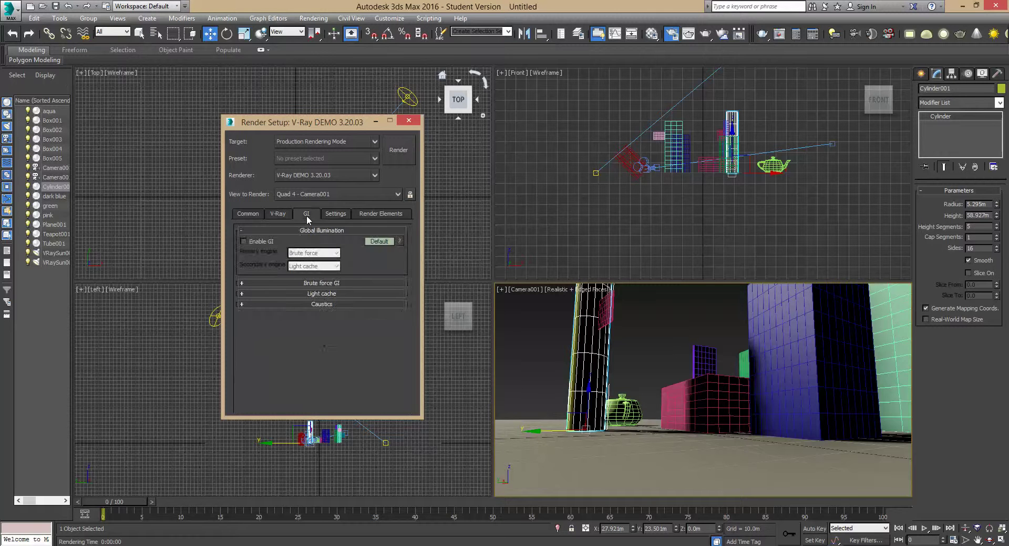
left_click(244, 241)
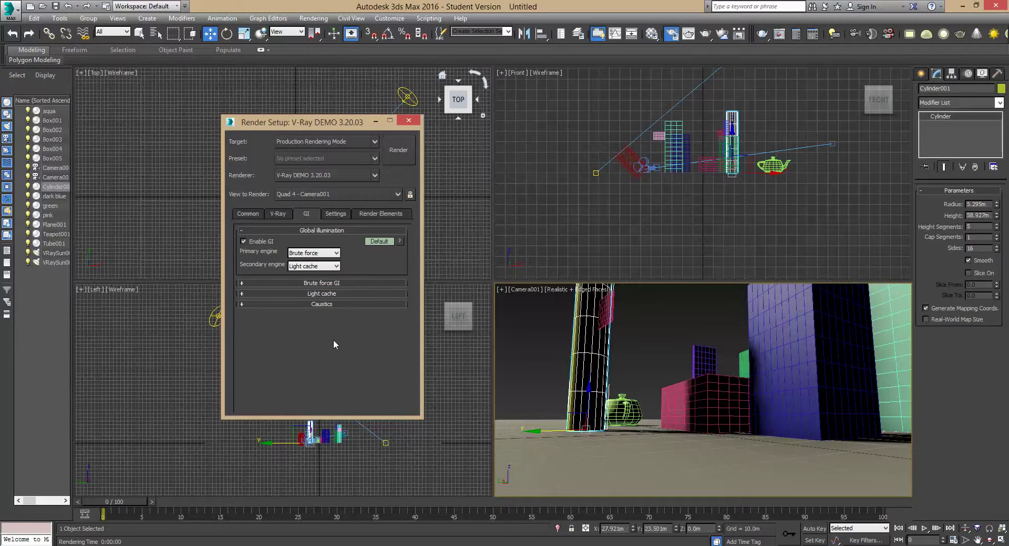
left_click(392, 152)
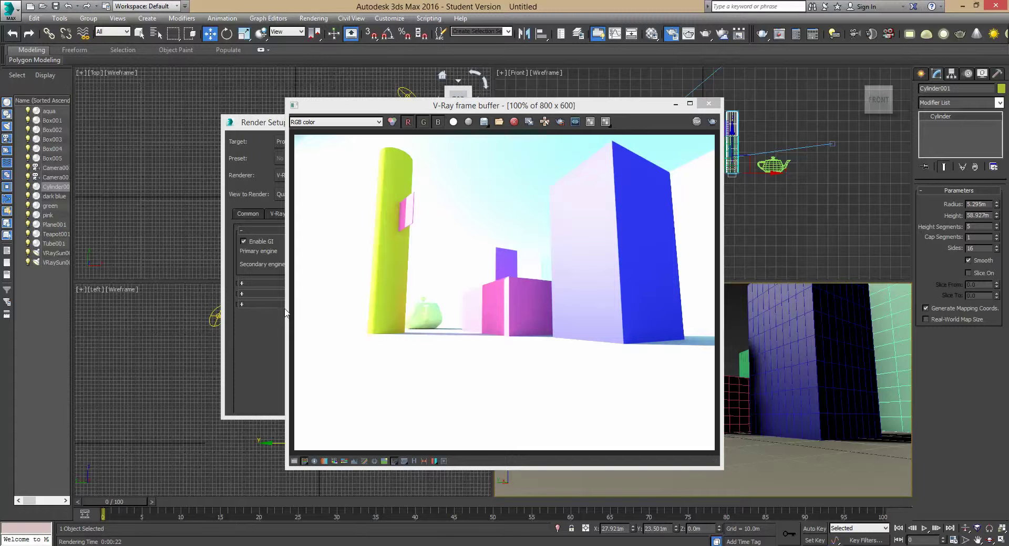
left_click(711, 104)
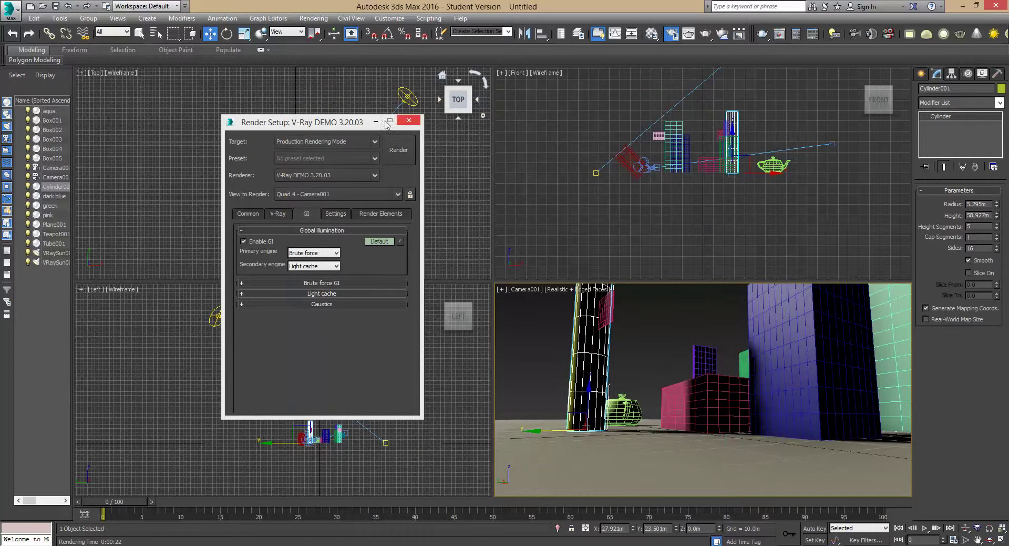
Step: Select the VRaySun light and set its intensity multiplier to 0.01
left_click_drag(339, 122, 238, 105)
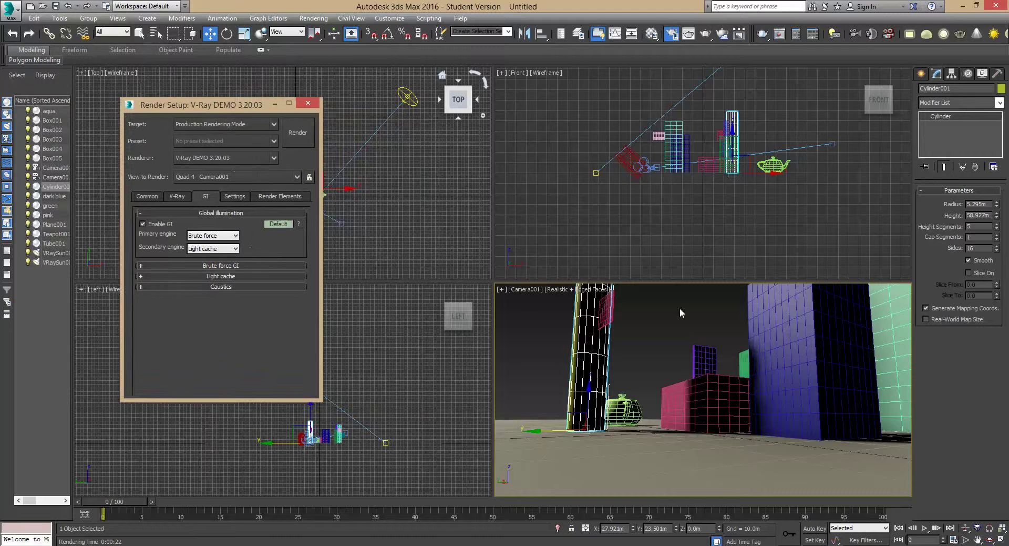
left_click(407, 96)
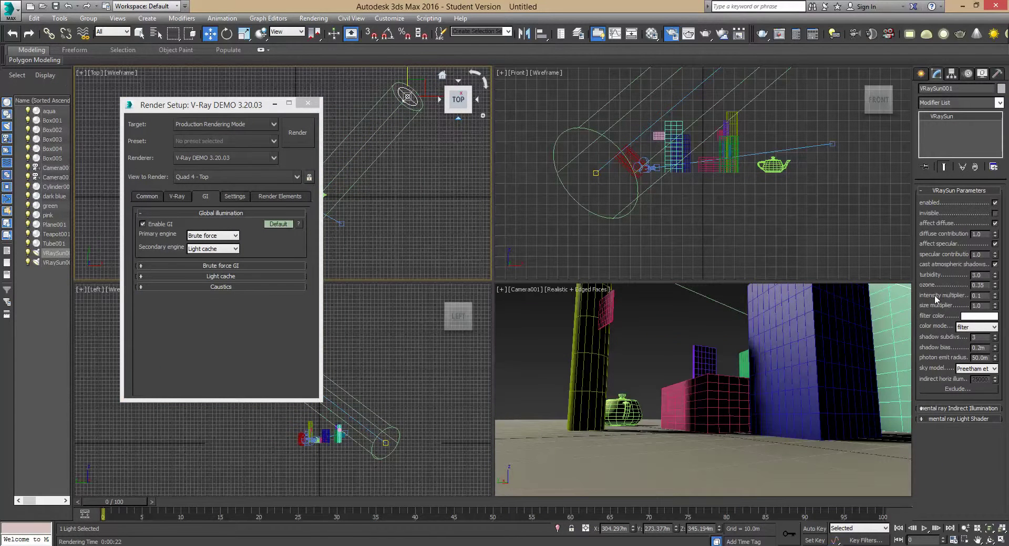
double_click(983, 296)
type(".01")
key("Return")
left_click(299, 134)
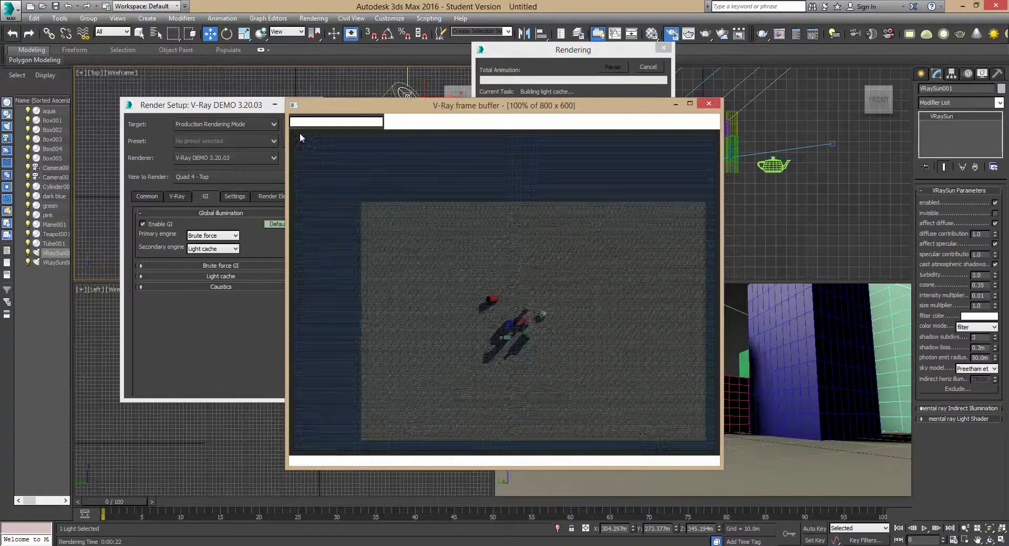
left_click(710, 104)
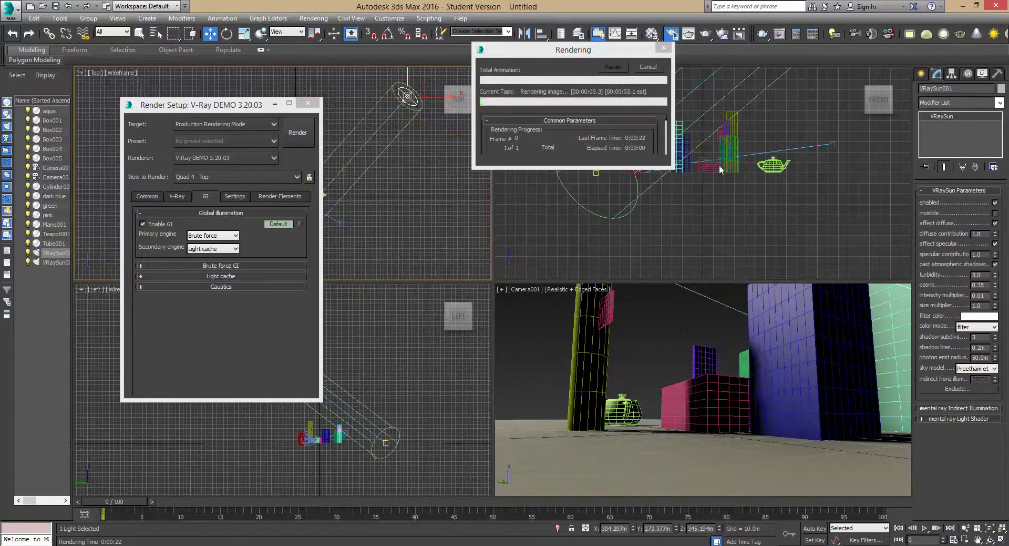
left_click(664, 50)
Step: Render the Camera001 view with the dimmed sun, and close the frame buffer after viewing the image
left_click(631, 348)
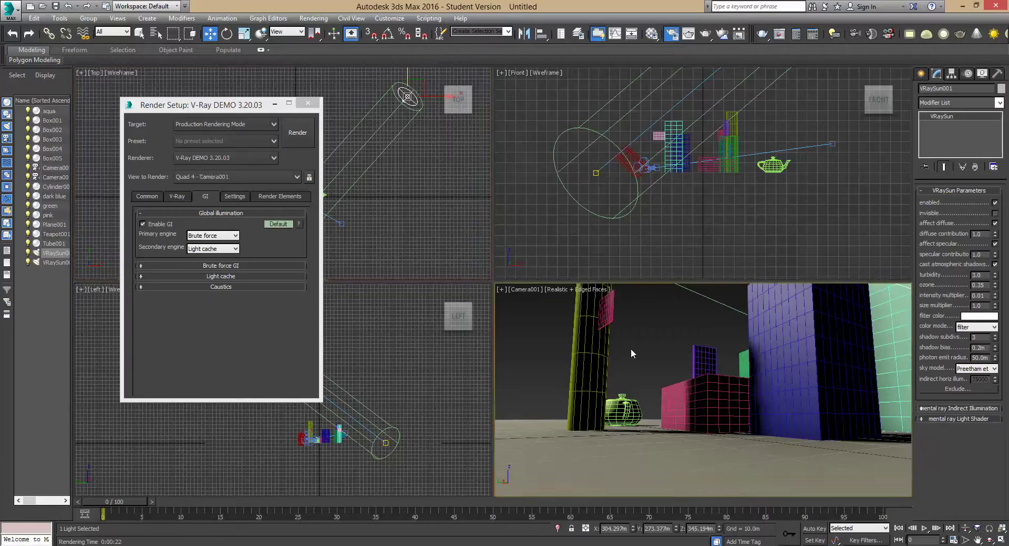
left_click(292, 133)
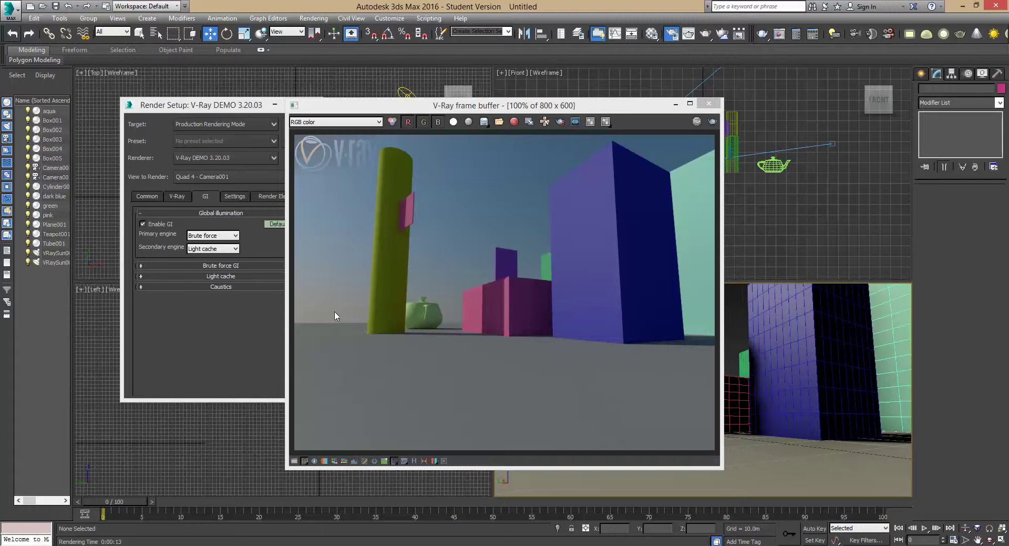
left_click(709, 104)
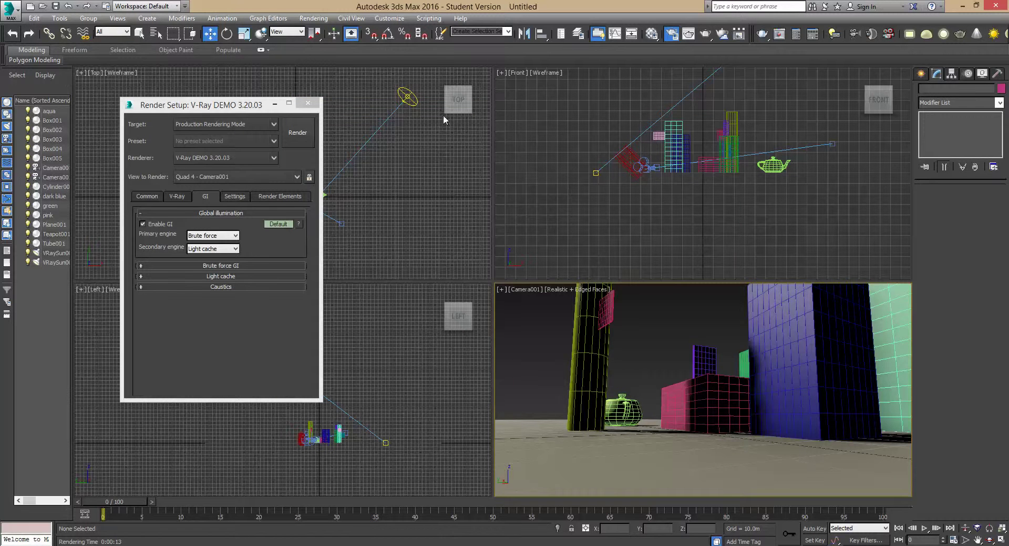
Step: Move the VRaySun in the Left view to a steeper position above the buildings, at a height of about 669 m
left_click_drag(231, 104, 642, 101)
left_click(220, 312)
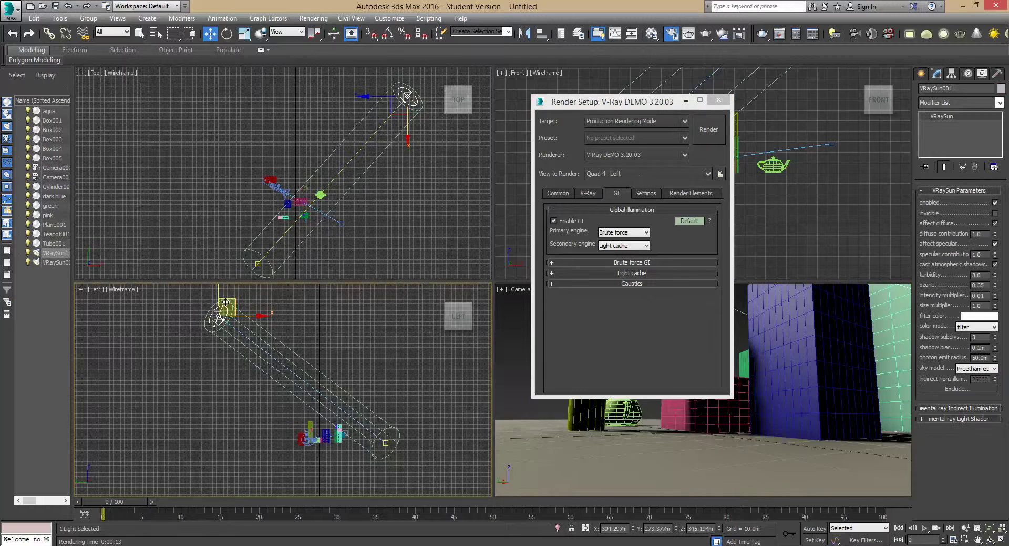
left_click_drag(225, 302, 345, 156)
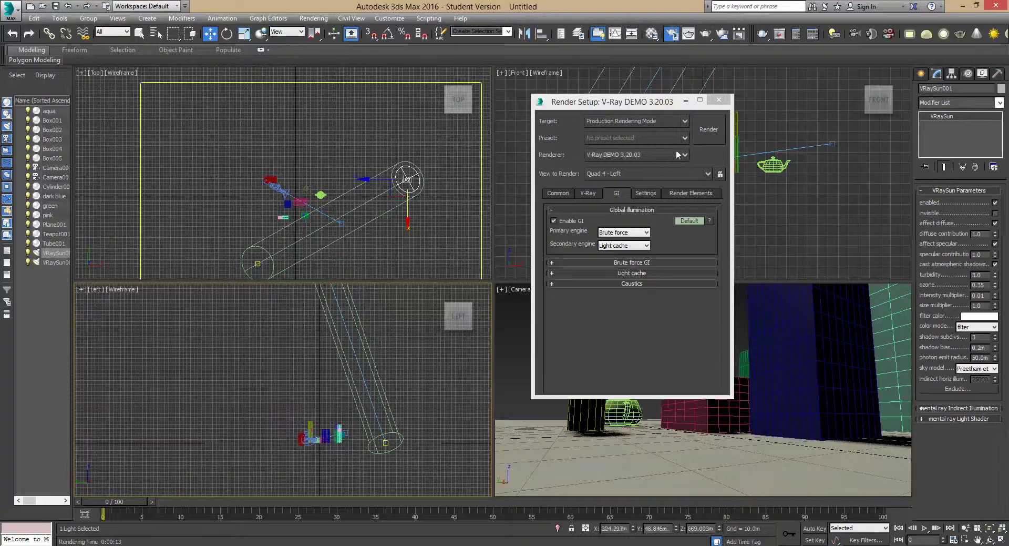
Step: Render the Camera001 view with the raised sun, and close the frame buffer after viewing the image
left_click(710, 130)
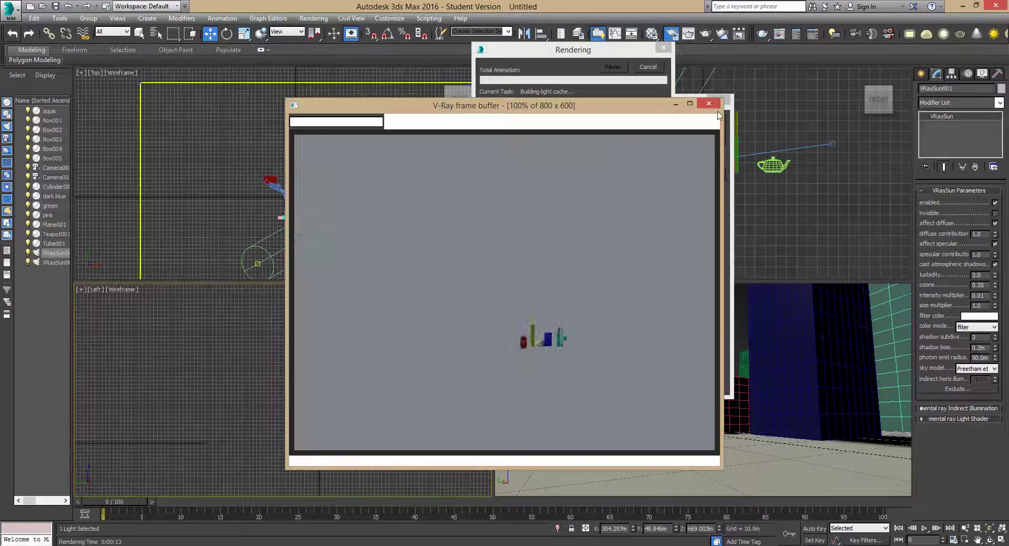
left_click(709, 104)
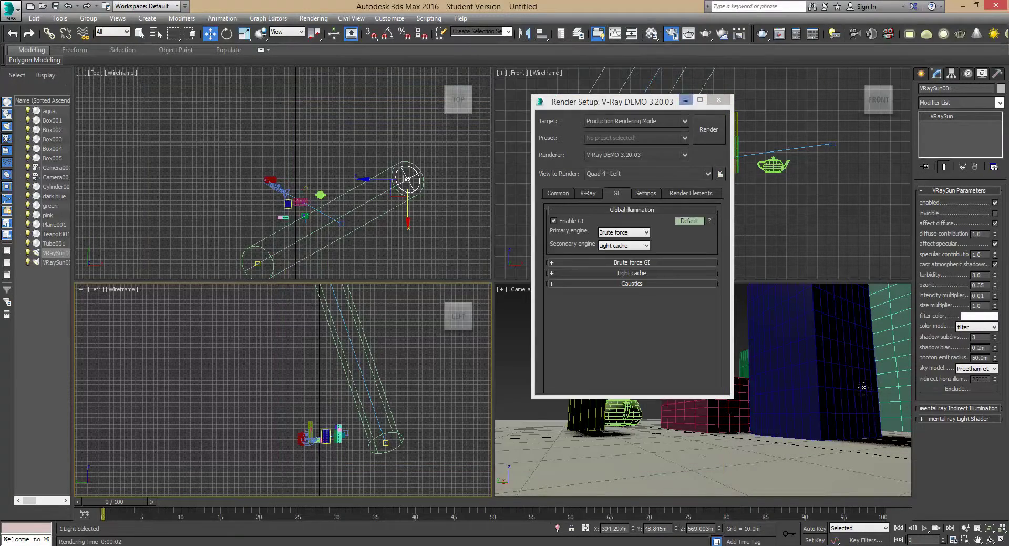
left_click(822, 398)
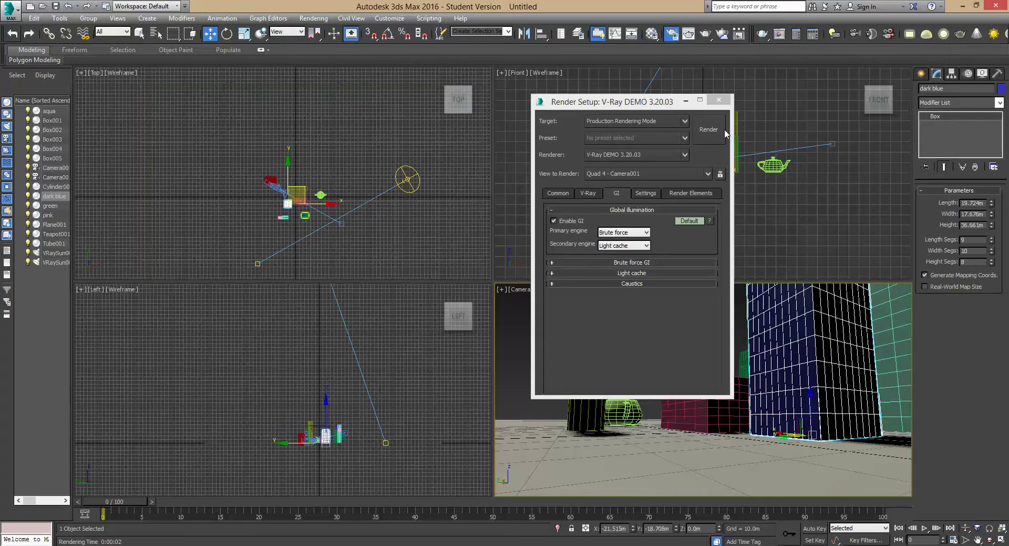
left_click(711, 134)
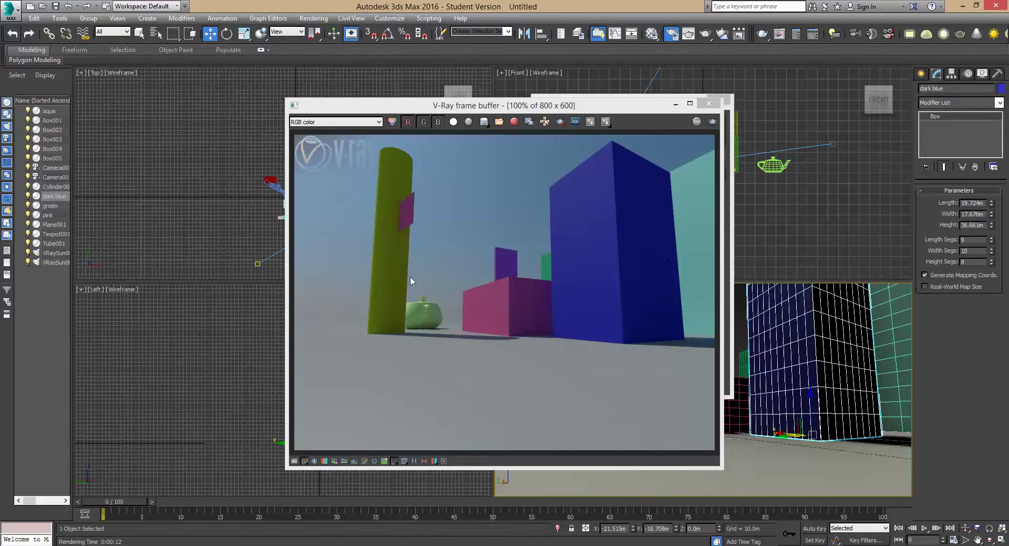
left_click(708, 103)
Step: Set the frame buffer aside and move Camera001 in the Top view behind the teapot, to about X 43.6 m, Y 59.1 m
left_click_drag(672, 102, 550, 142)
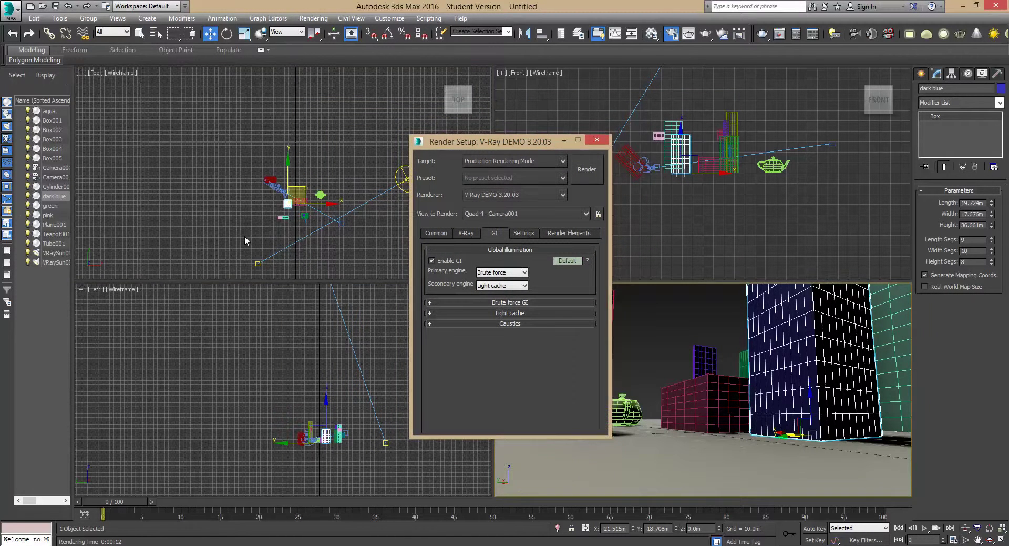
middle_click_drag(244, 241, 251, 213)
scroll(316, 188, "up", 8)
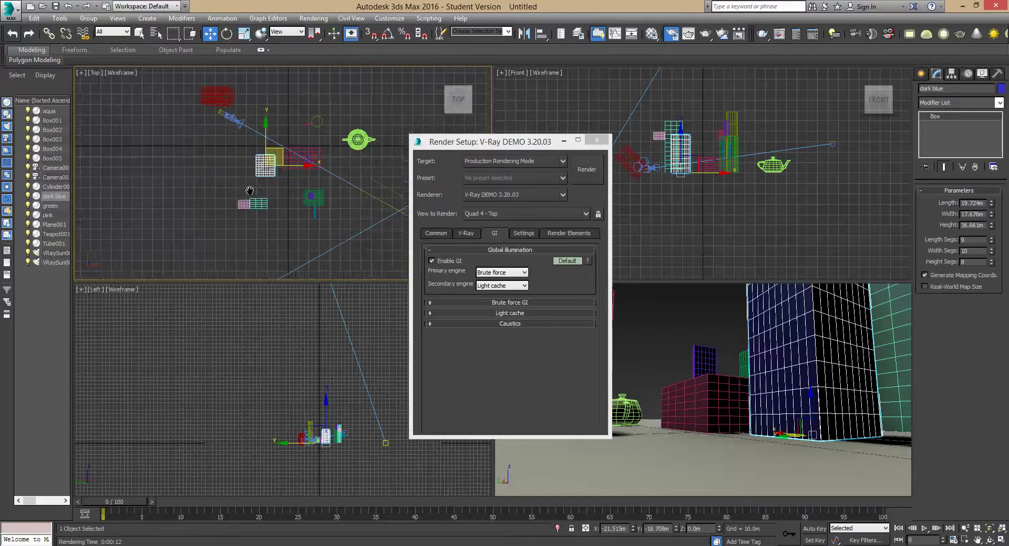
left_click(213, 122)
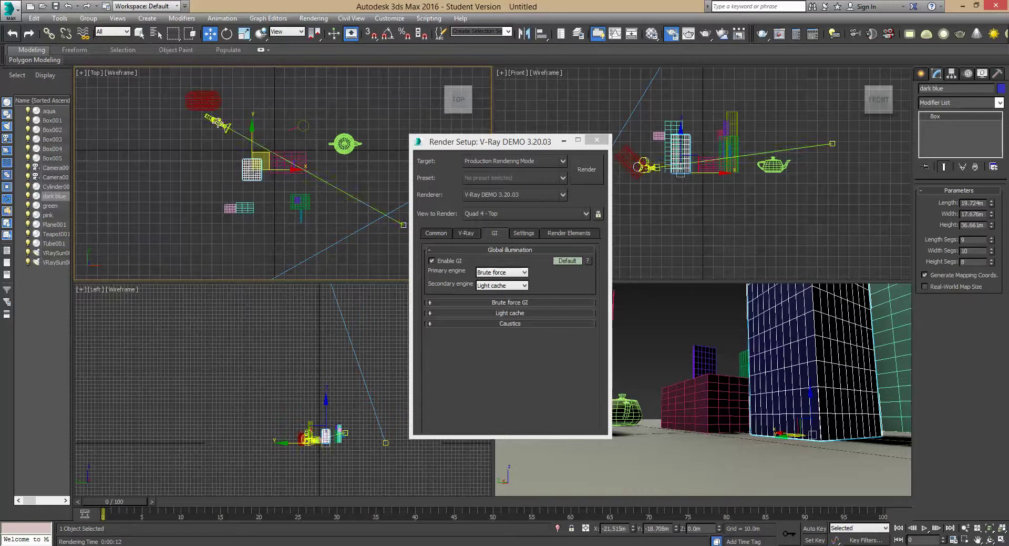
left_click(215, 121)
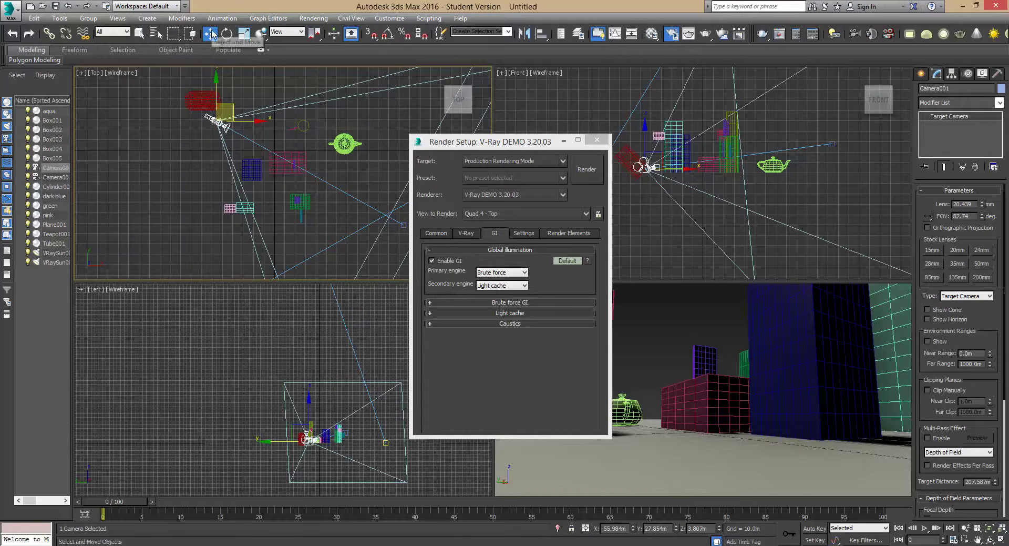
left_click_drag(230, 105, 332, 73)
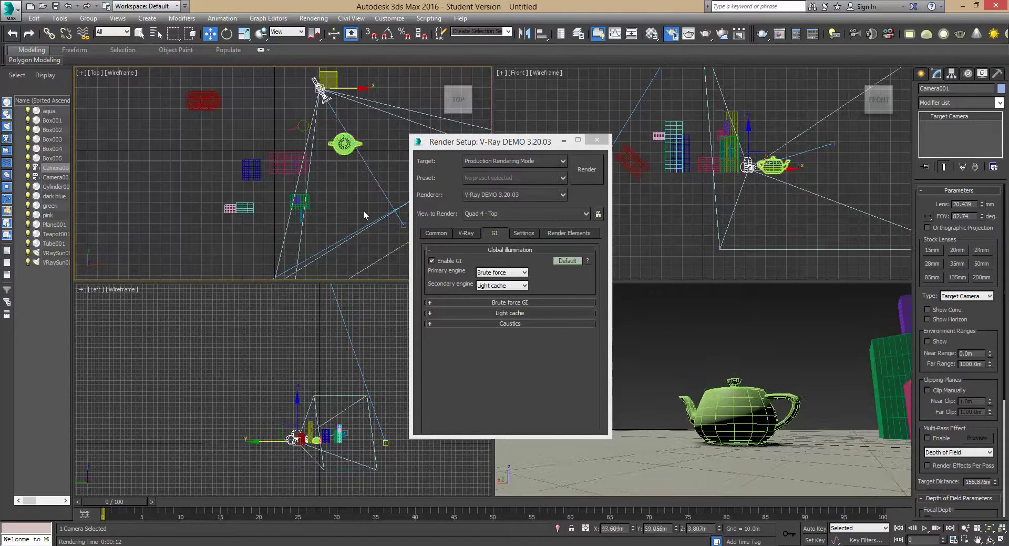
Step: In the Top view, place the Camera001 target at about X 62 m, Y -77 m, and shift the camera to about X 99 m, Y 58 m
left_click(404, 225)
left_click_drag(404, 225, 339, 230)
left_click(320, 84)
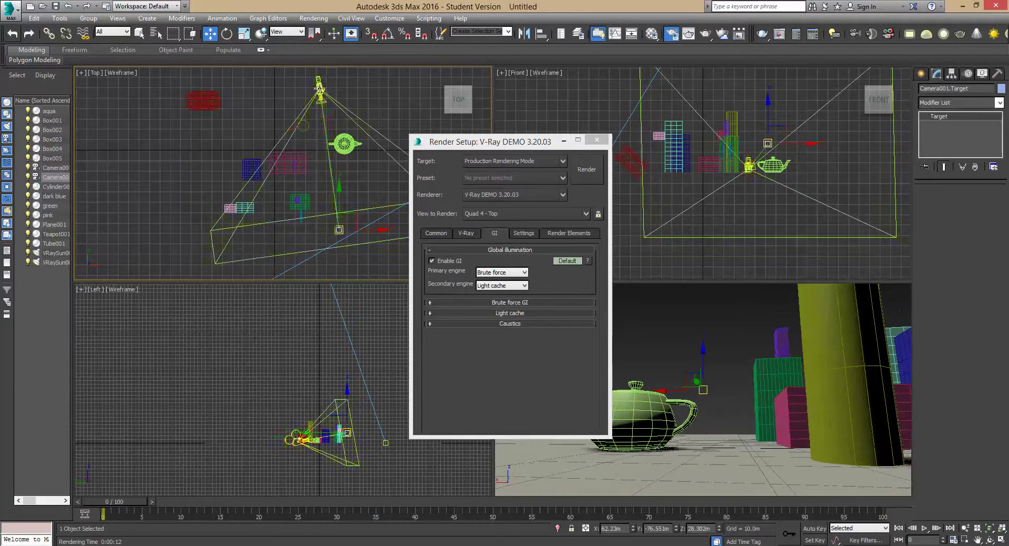
left_click_drag(317, 83, 393, 77)
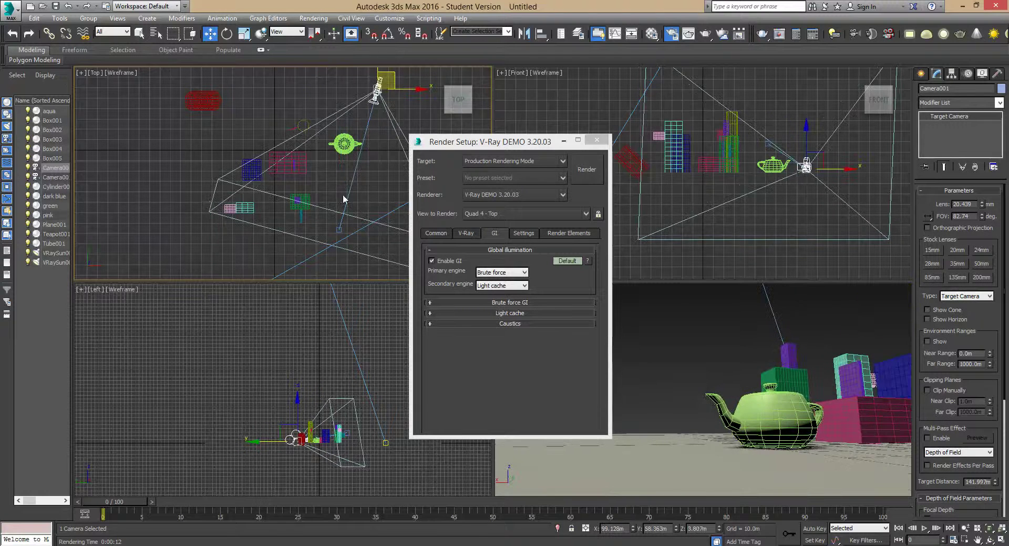
Step: Move the Camera001 target below the green building in the Top view, and shift the camera with its target closer to the teapot
left_click(336, 230)
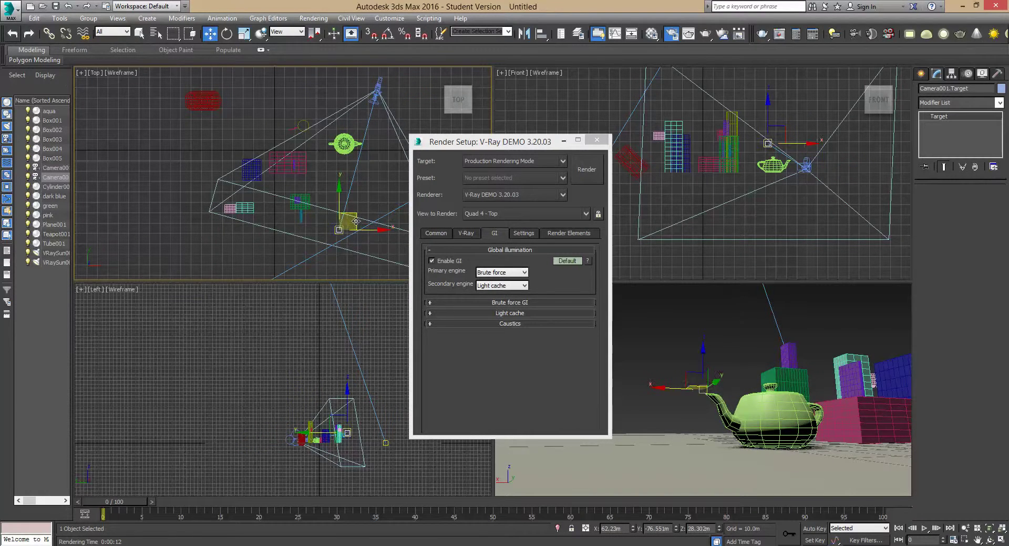
left_click_drag(337, 229, 298, 213)
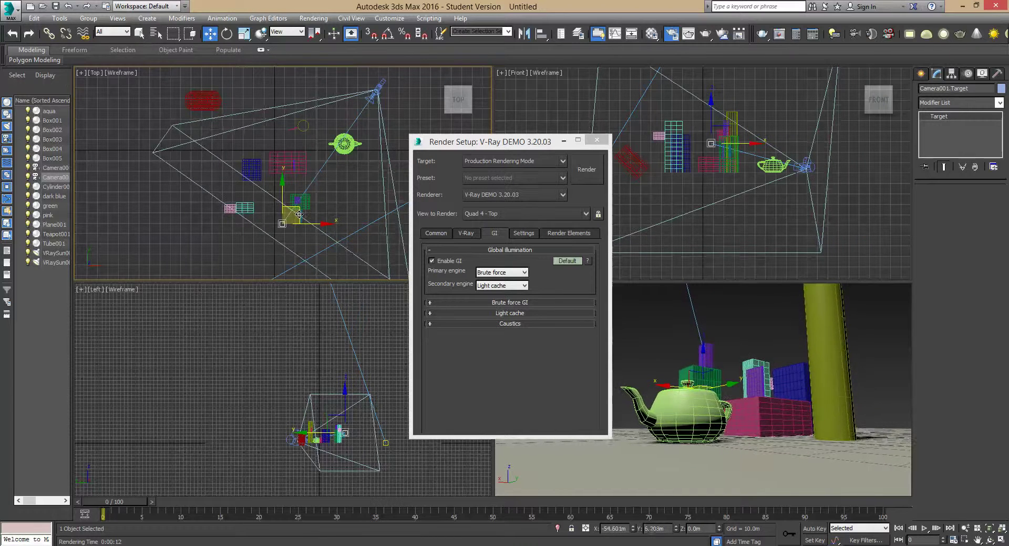
left_click(375, 93)
left_click_drag(375, 93, 362, 106)
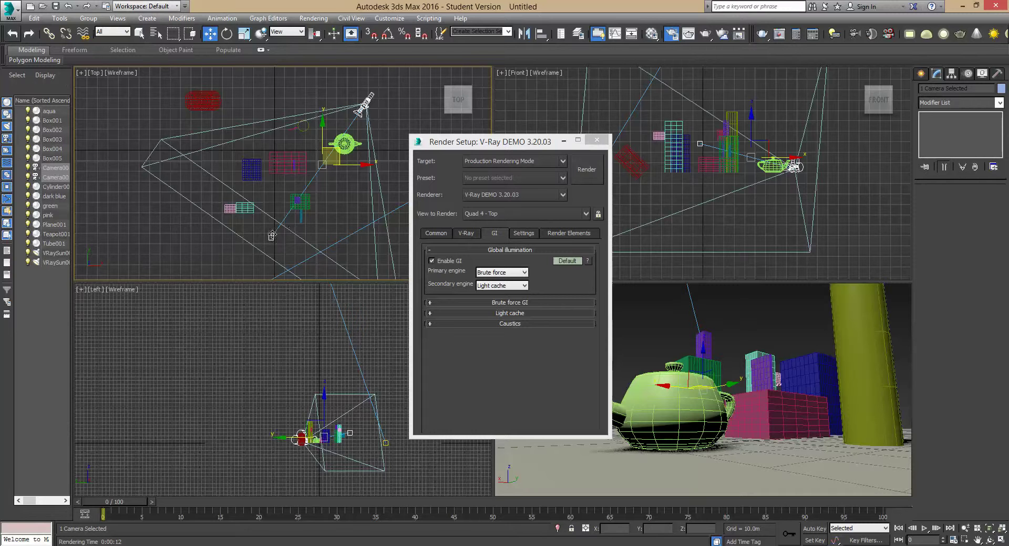
left_click(270, 239)
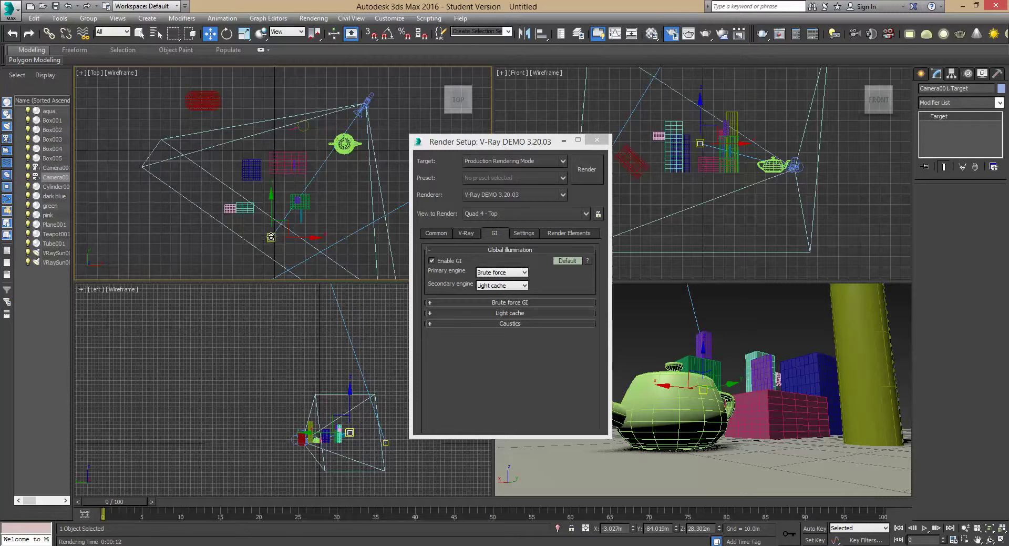
left_click(271, 237)
left_click_drag(271, 237, 273, 238)
Step: Render the Camera001 view with the teapot in the foreground, and close the frame buffer after viewing the image
left_click_drag(536, 142, 192, 201)
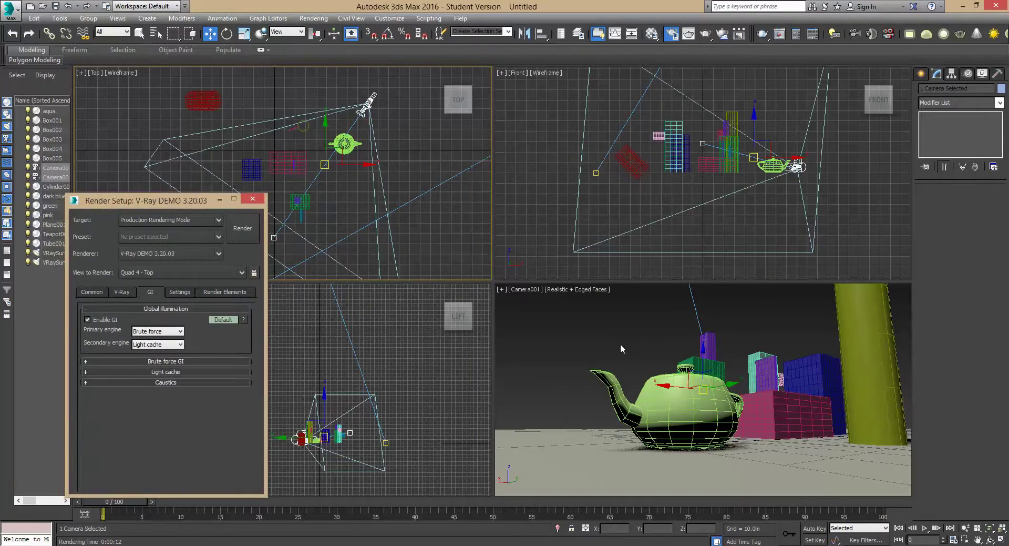
left_click(580, 323)
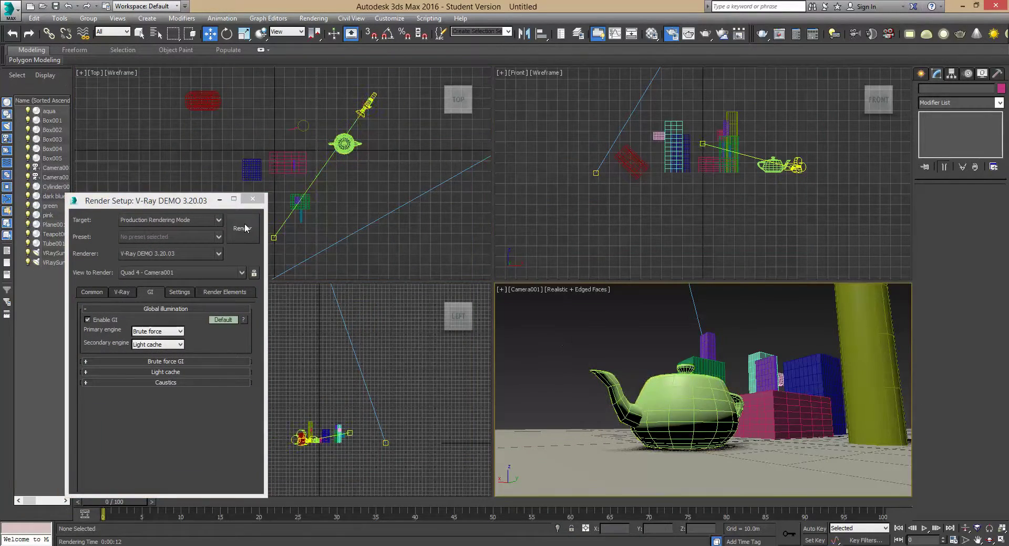
left_click(242, 227)
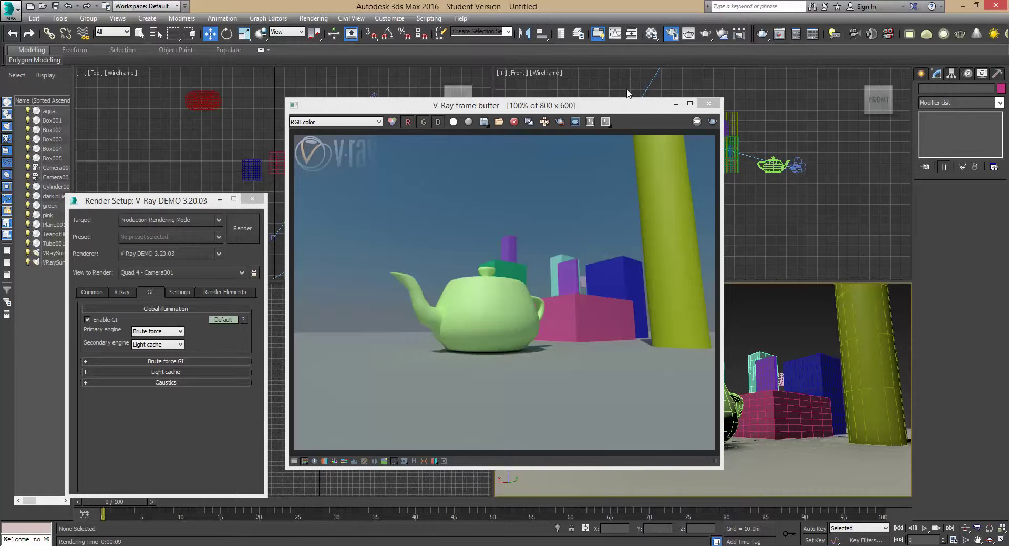
left_click(708, 104)
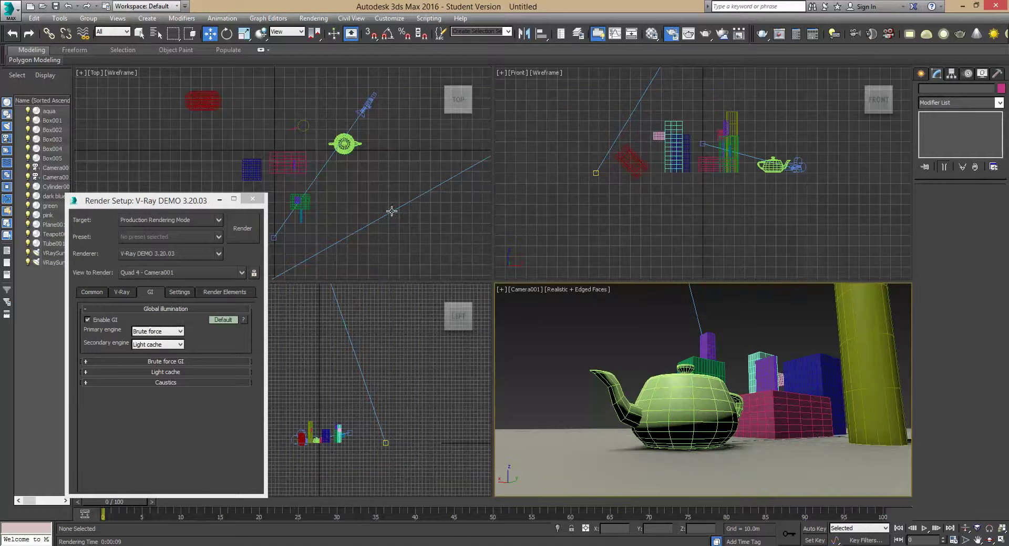
Step: Close the render setup and reframe the Camera001 view to show the teapot, the buildings and the whole base of the yellow cylinder
left_click_drag(195, 206, 365, 156)
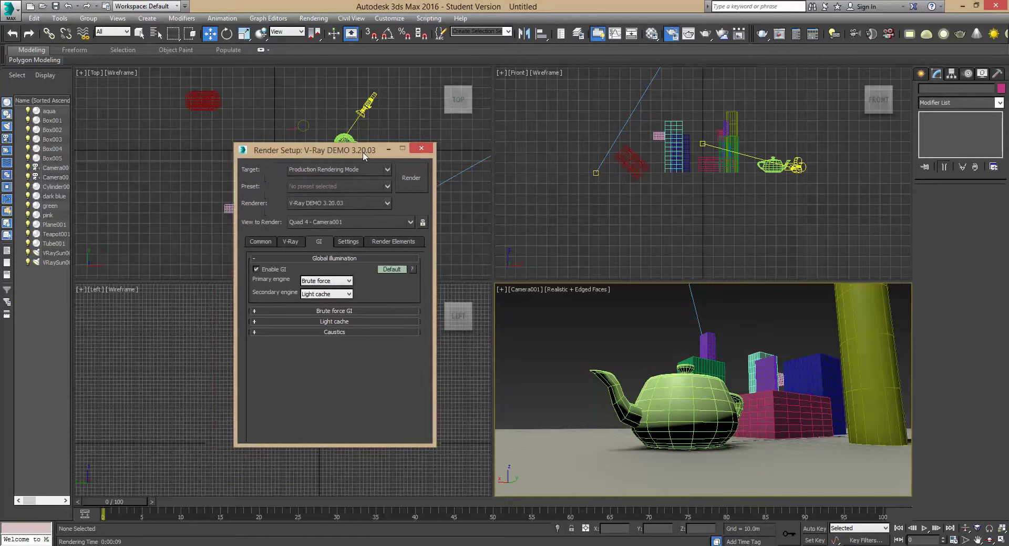
left_click(422, 148)
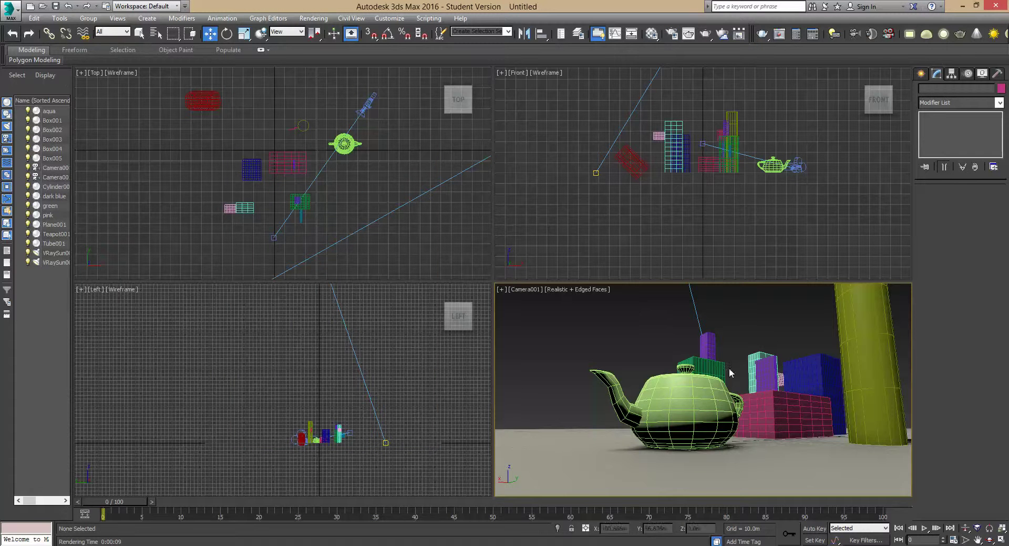
middle_click_drag(738, 392, 729, 399)
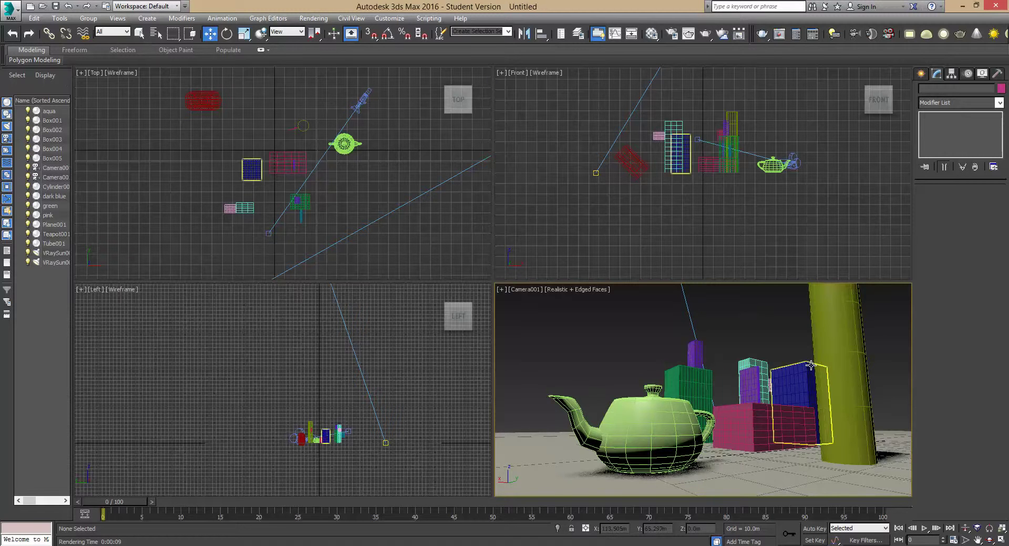
middle_click_drag(815, 416, 778, 416)
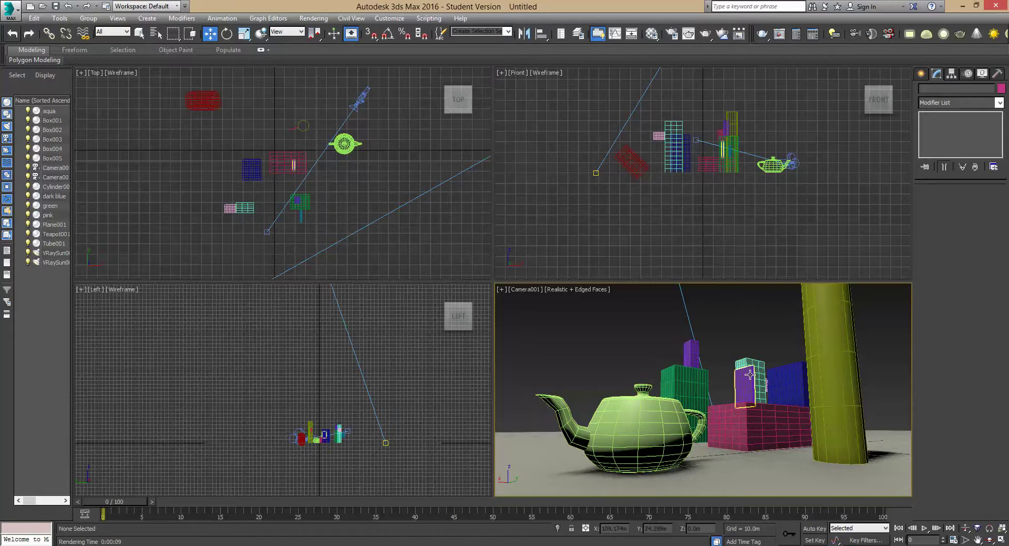
Step: Open the Material Editor and place its window over the Top and Left views
left_click(652, 34)
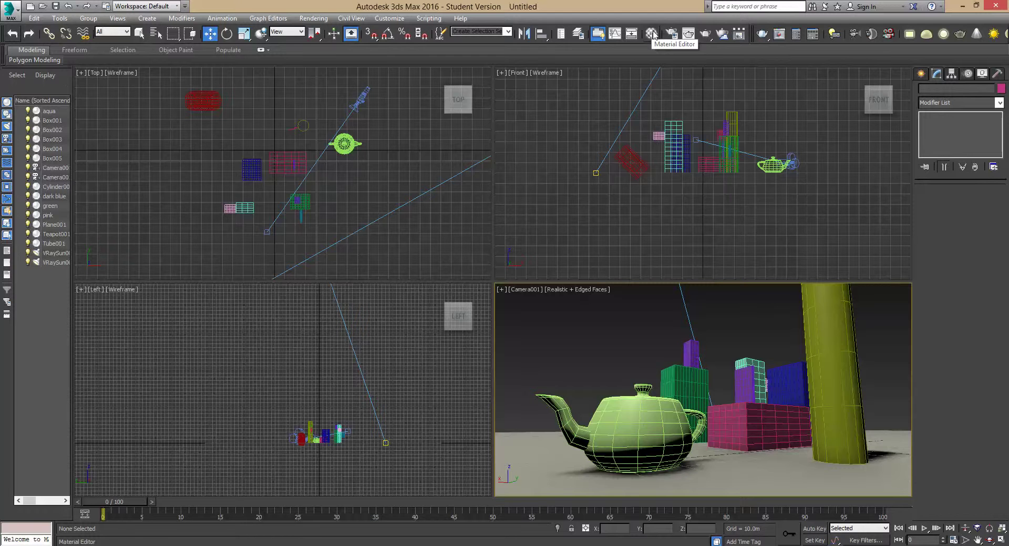
left_click(652, 34)
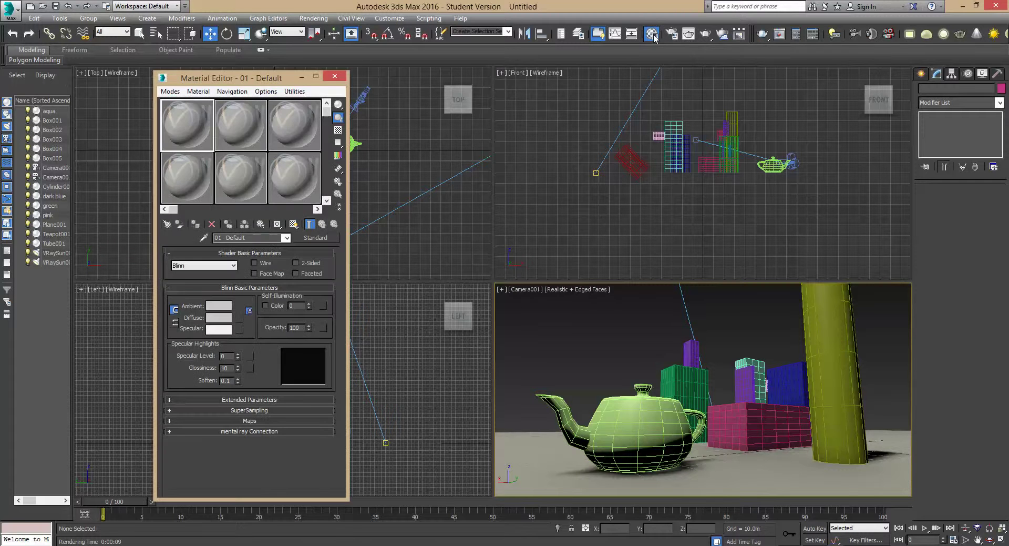
mouse_move(222, 83)
left_mouse_down()
mouse_move(266, 75)
mouse_move(232, 68)
left_mouse_up()
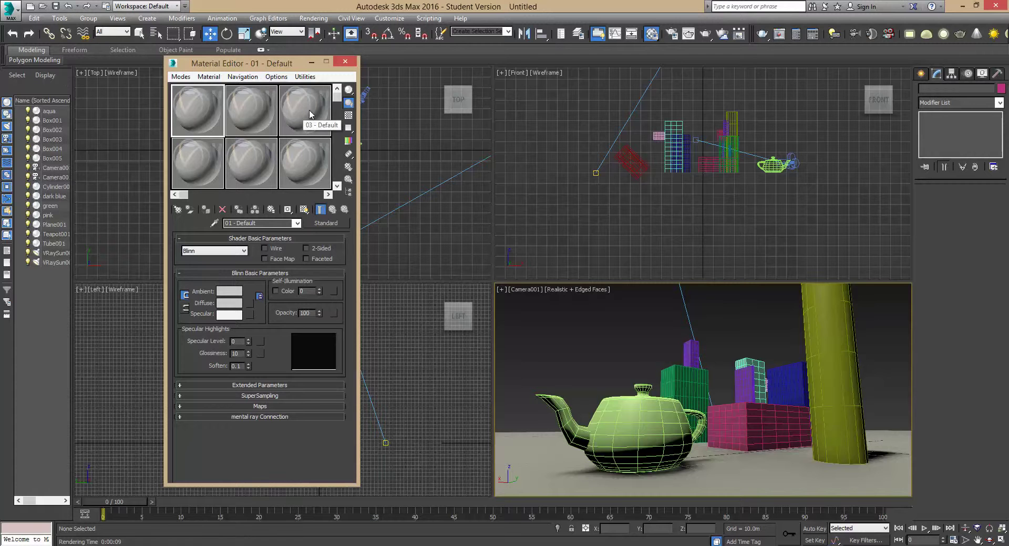
Step: Switch the Material Editor to Slate mode and reopen it to view its layout
left_click(181, 77)
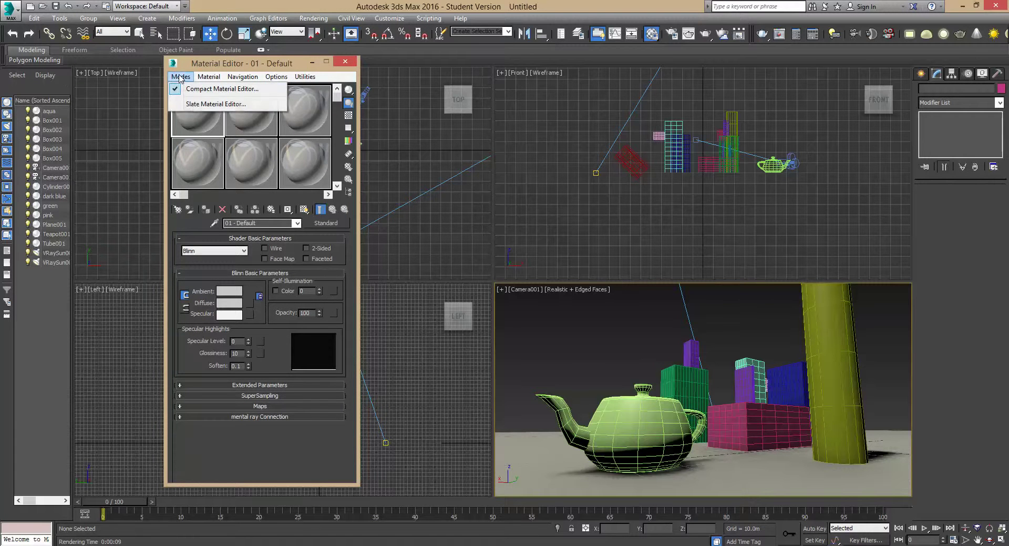
left_click(193, 105)
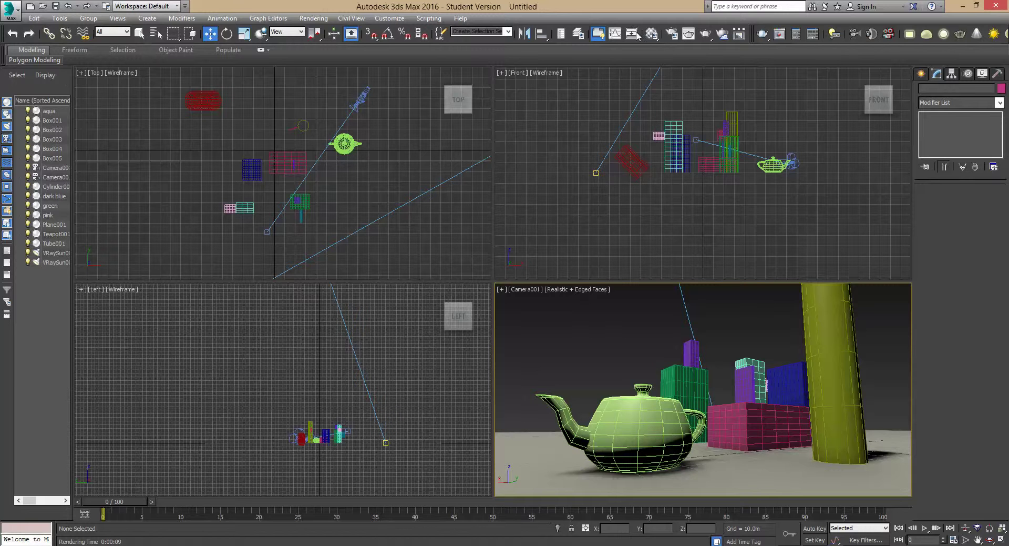
left_click(652, 34)
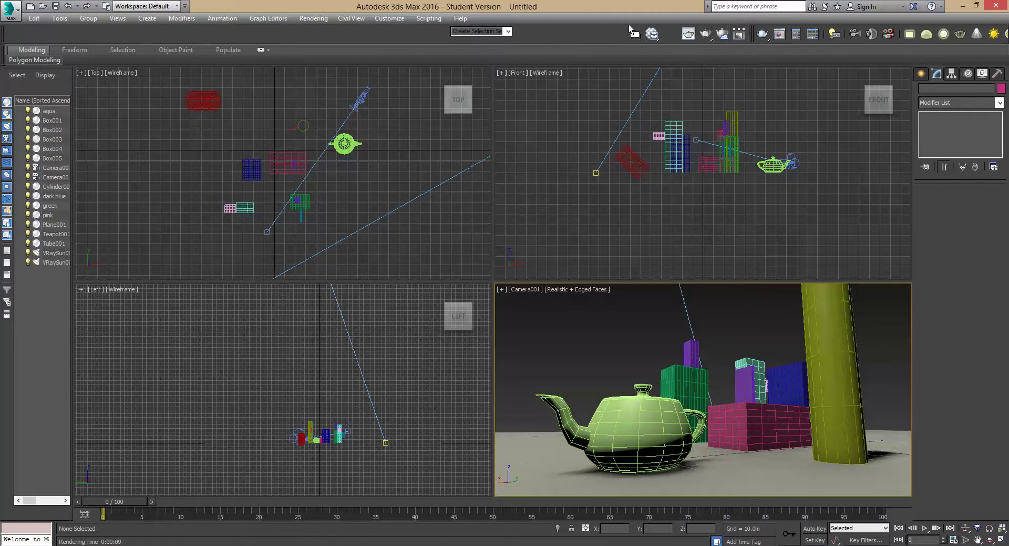
left_click(650, 35)
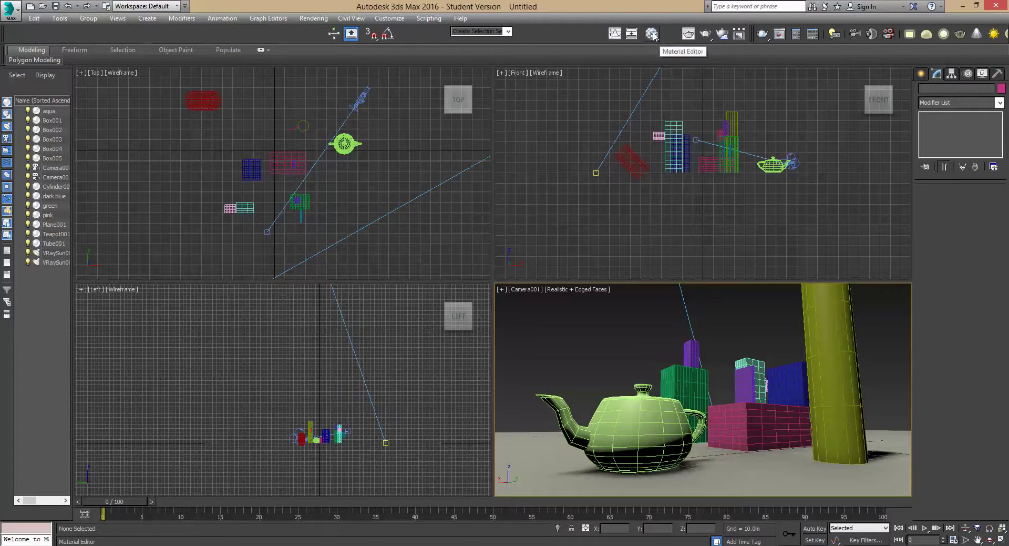
left_click_drag(184, 63, 266, 96)
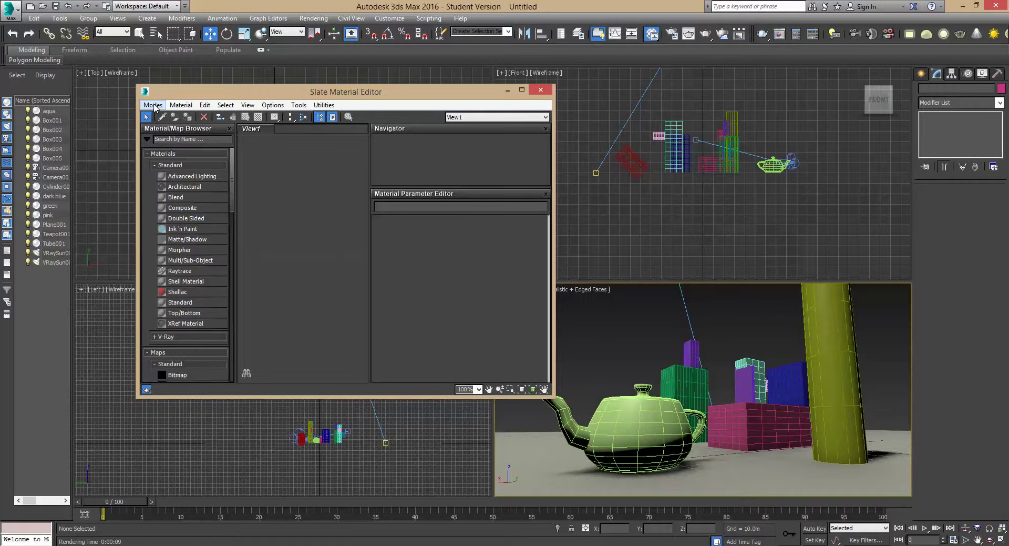
Step: Return the Material Editor to Compact mode and reposition its window over the wireframe views
left_click(155, 106)
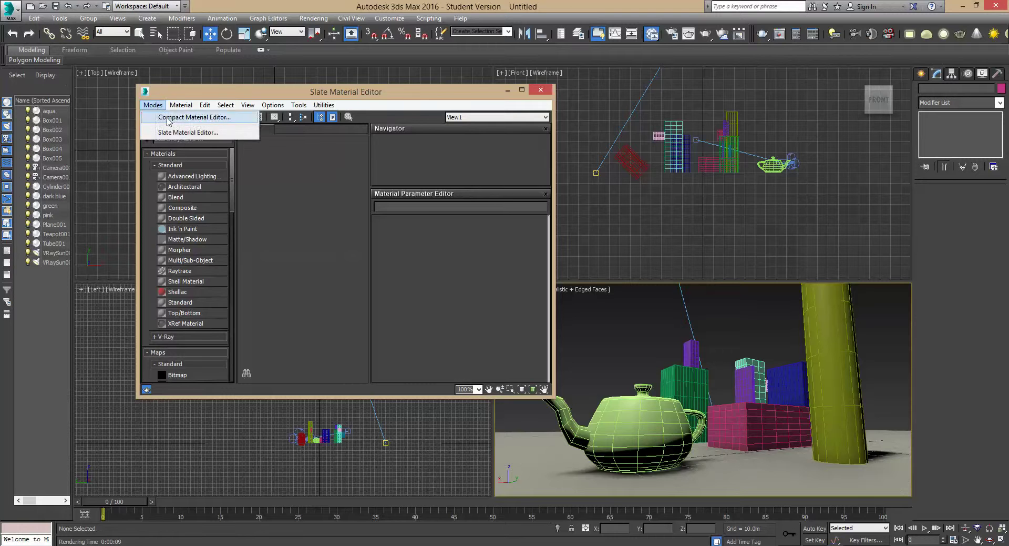
left_click(167, 117)
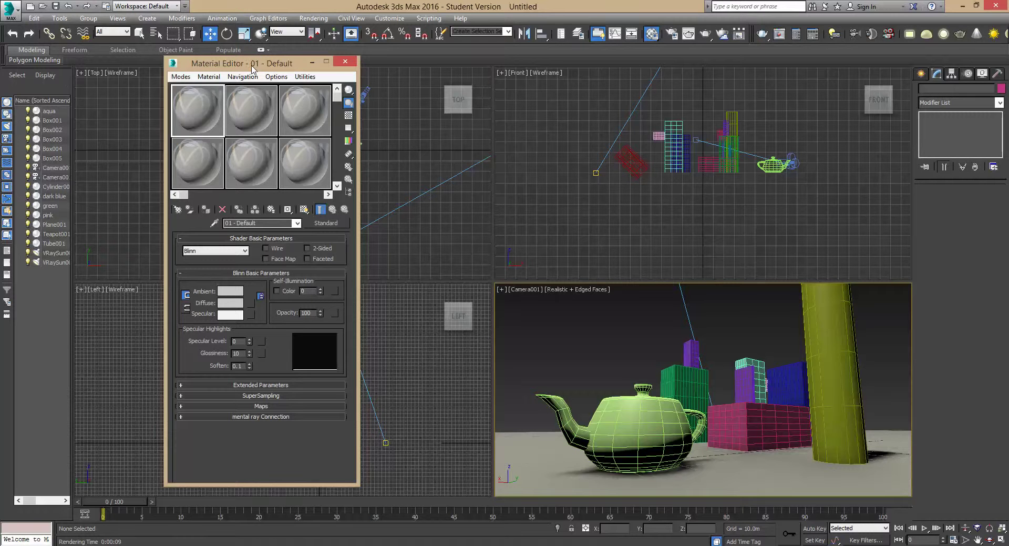
left_click_drag(253, 66, 272, 69)
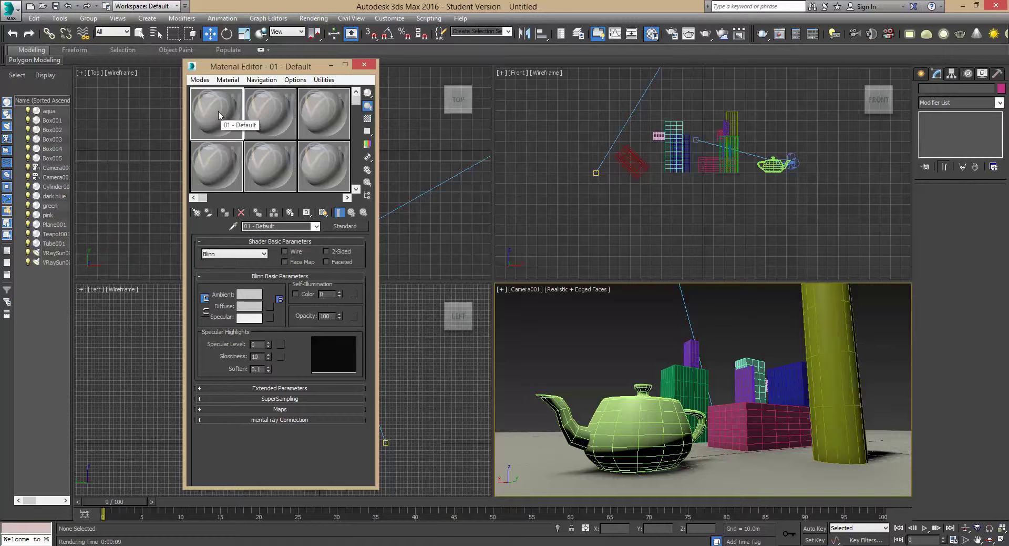
Step: Look through the first three material sample slots, ending on 01 - Default
left_click(268, 110)
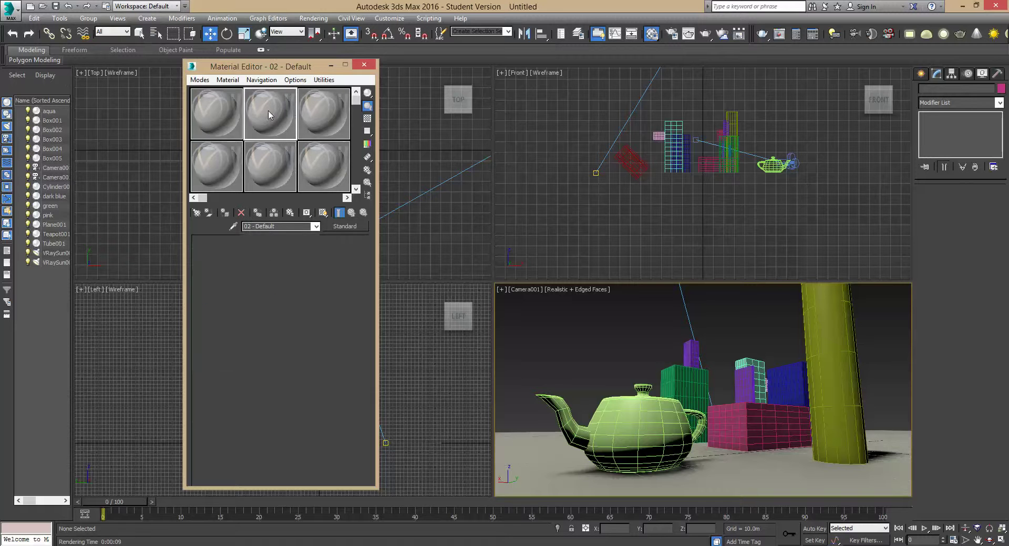
left_click(216, 114)
left_click(267, 114)
left_click(311, 116)
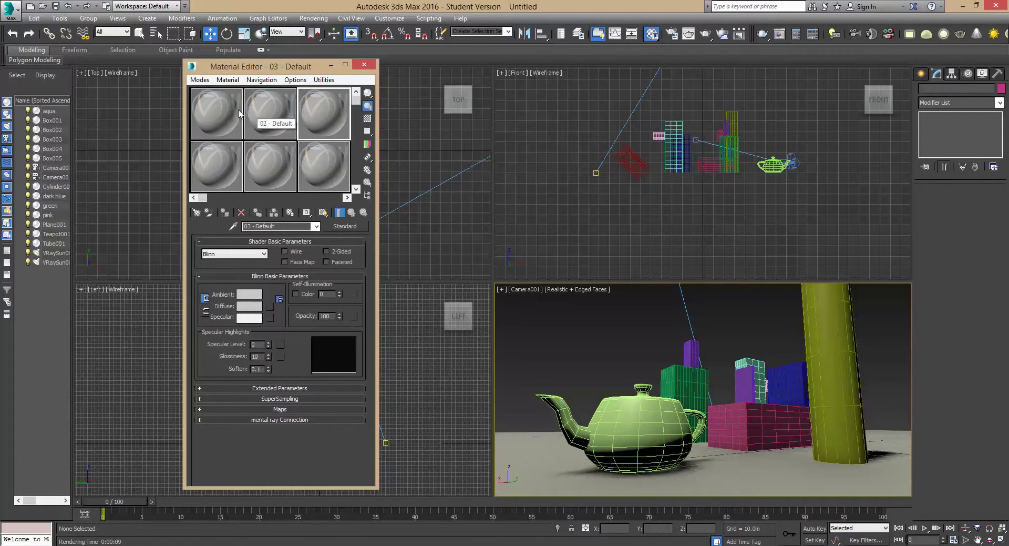
left_click(223, 111)
Step: Open the enlarged preview of the 01 - Default material and place it beside the Material Editor
left_click_drag(222, 112, 192, 126)
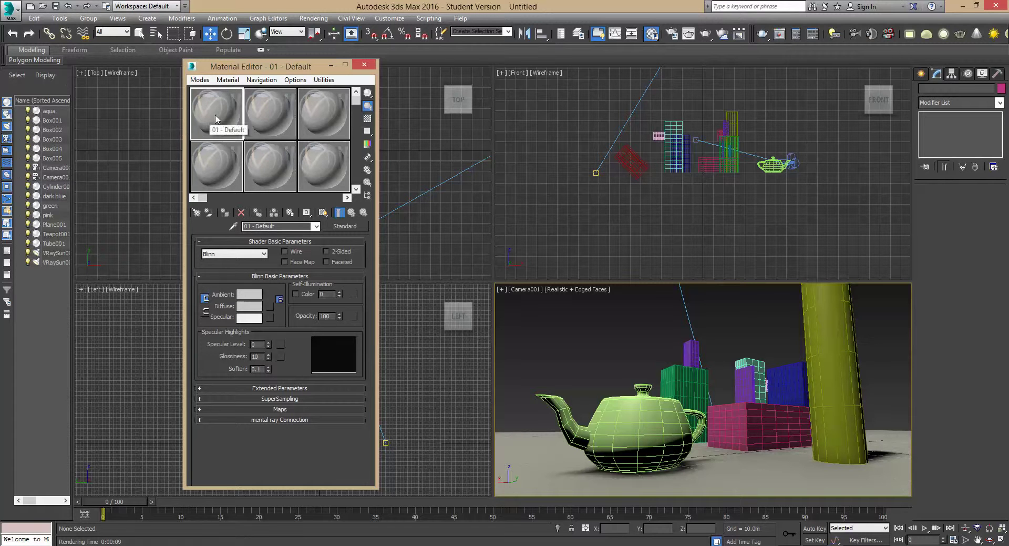
double_click(216, 114)
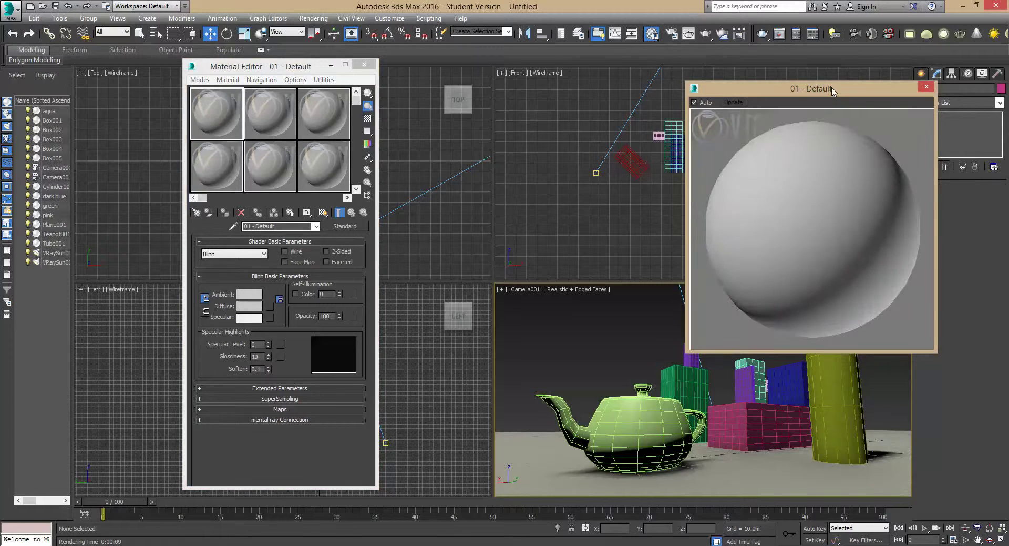
left_click_drag(833, 91, 573, 70)
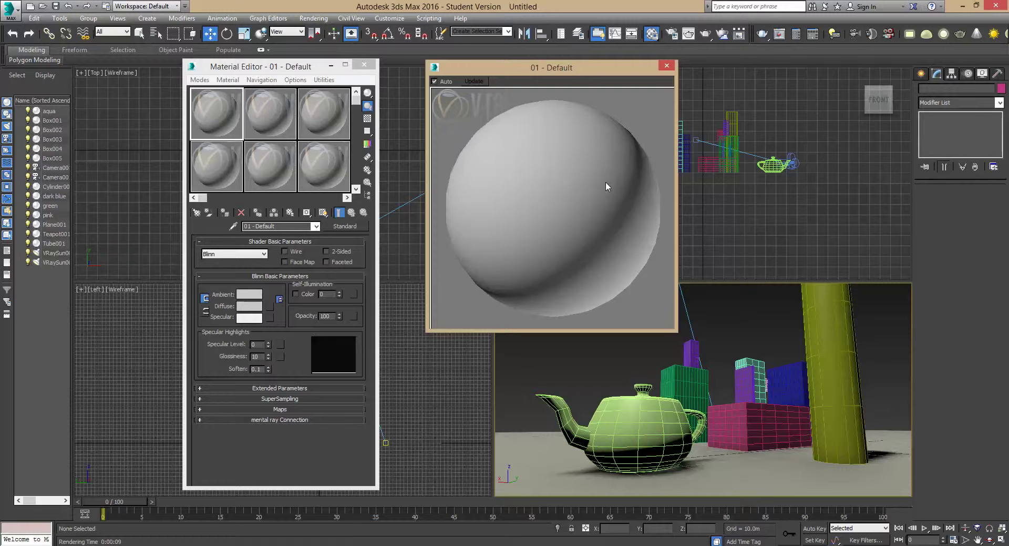
Step: Close the enlarged preview and change the 01 - Default material's type to VRayMtl
left_click(668, 64)
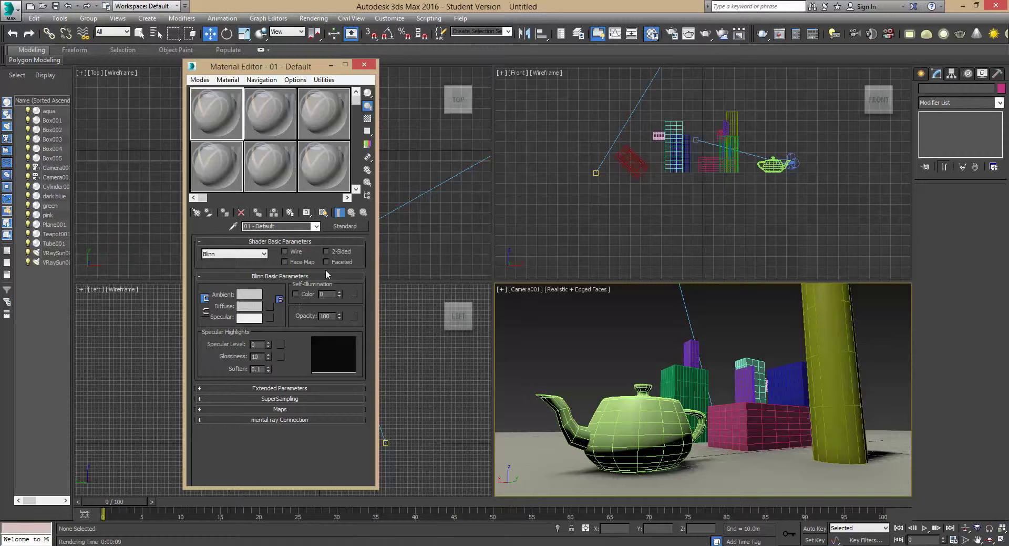
left_click(345, 226)
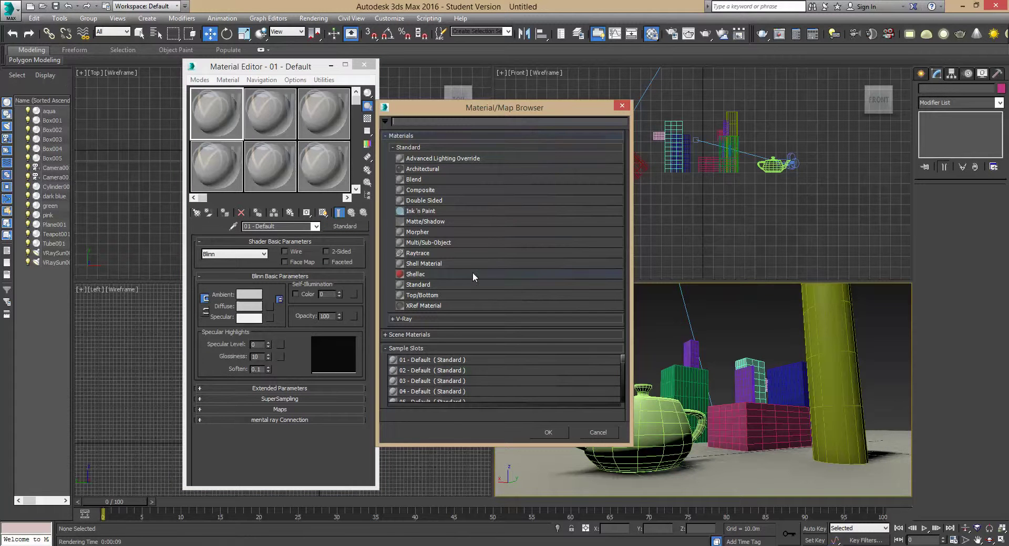
left_click(394, 318)
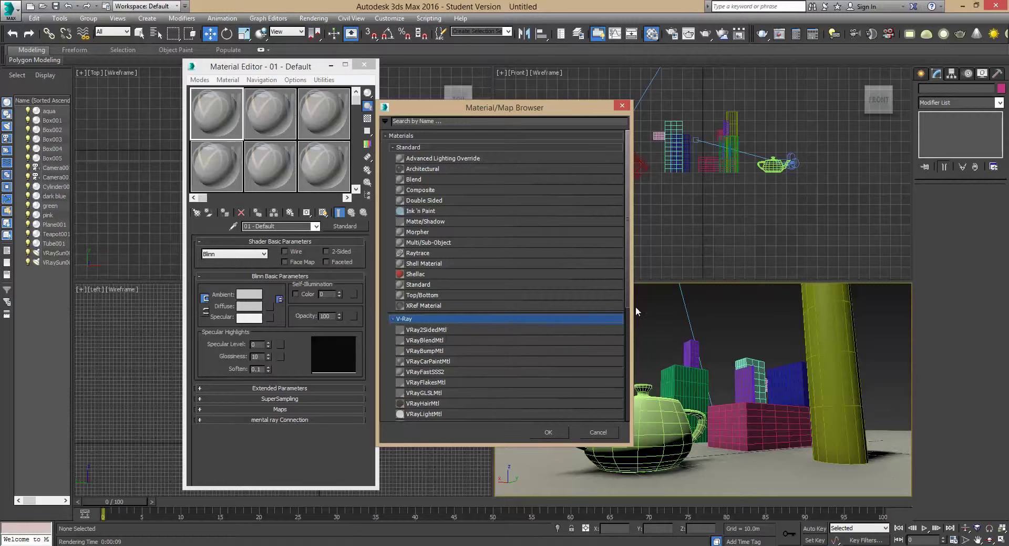
scroll(523, 377, "down", 2)
scroll(517, 381, "down", 1)
left_click(471, 386)
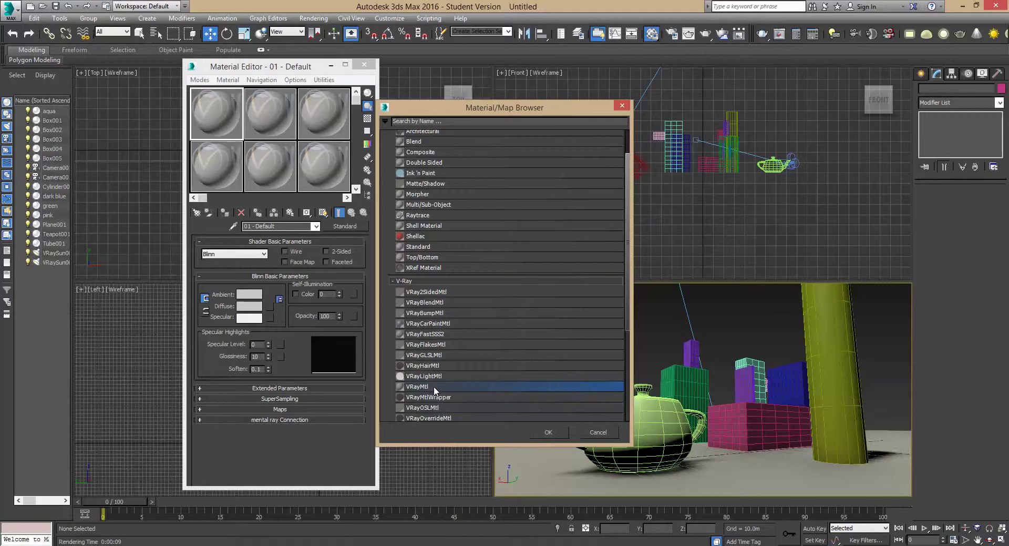
left_click(549, 433)
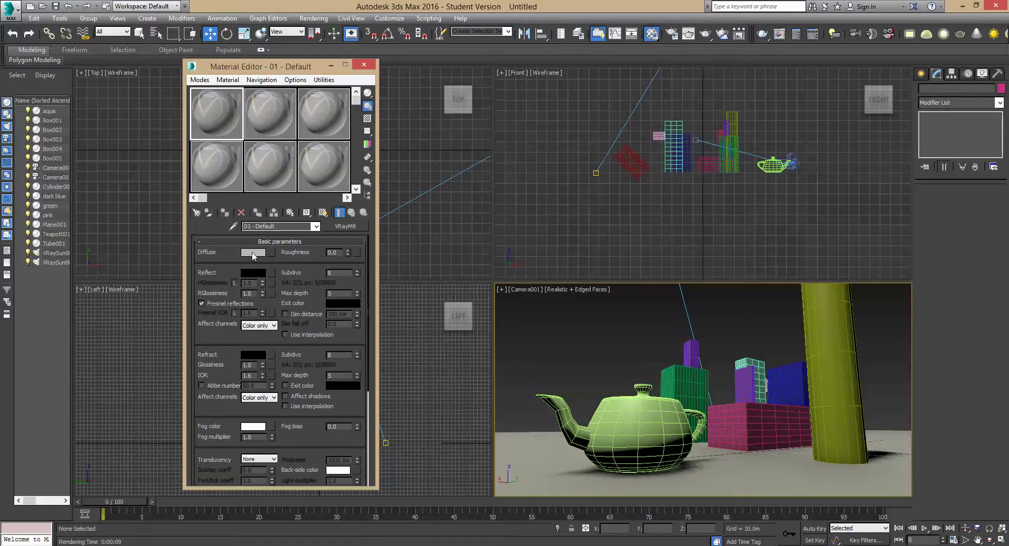
Step: Set the material's diffuse colour to a light grey with value 213 and check it in the enlarged sample preview
left_click(253, 254)
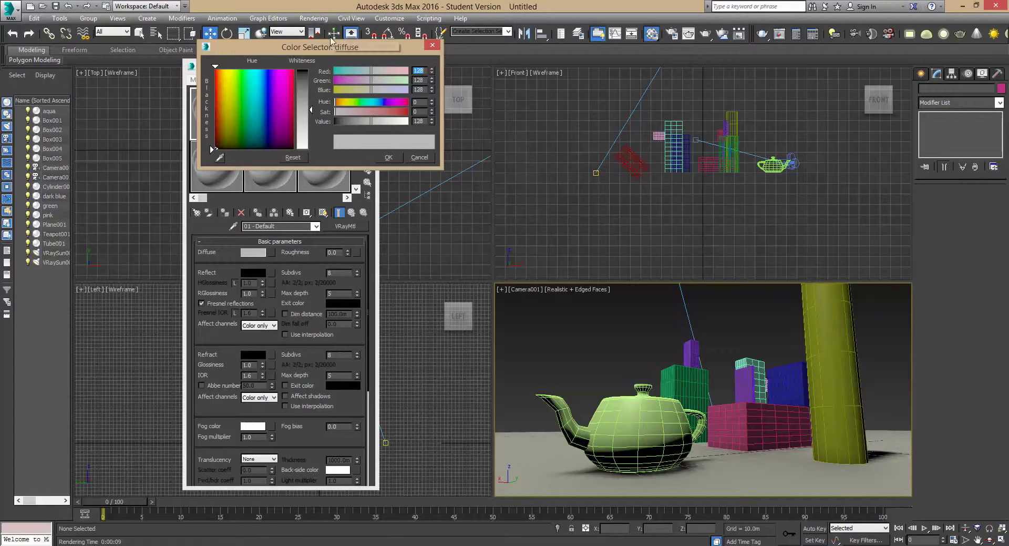
left_click_drag(331, 39, 418, 79)
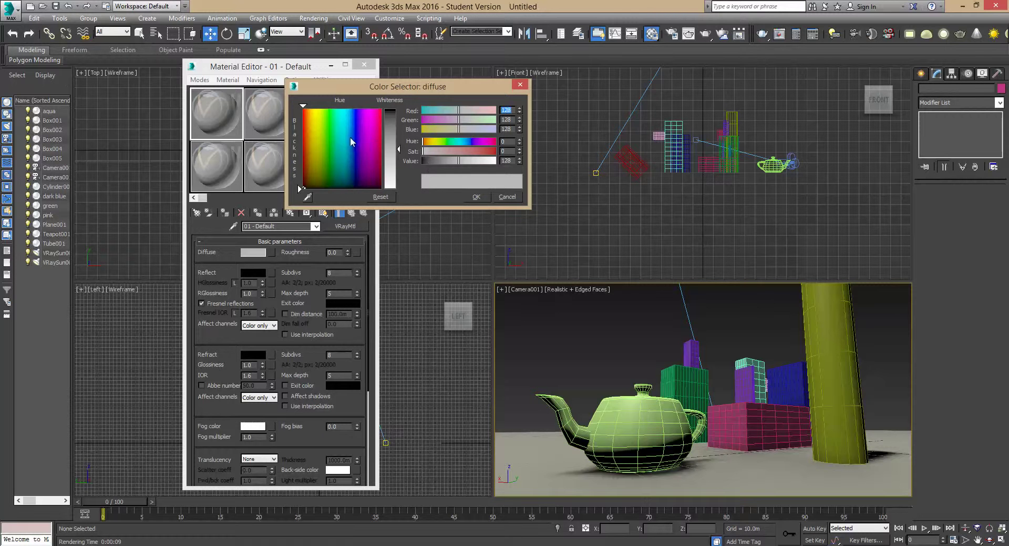
left_click_drag(401, 152, 400, 175)
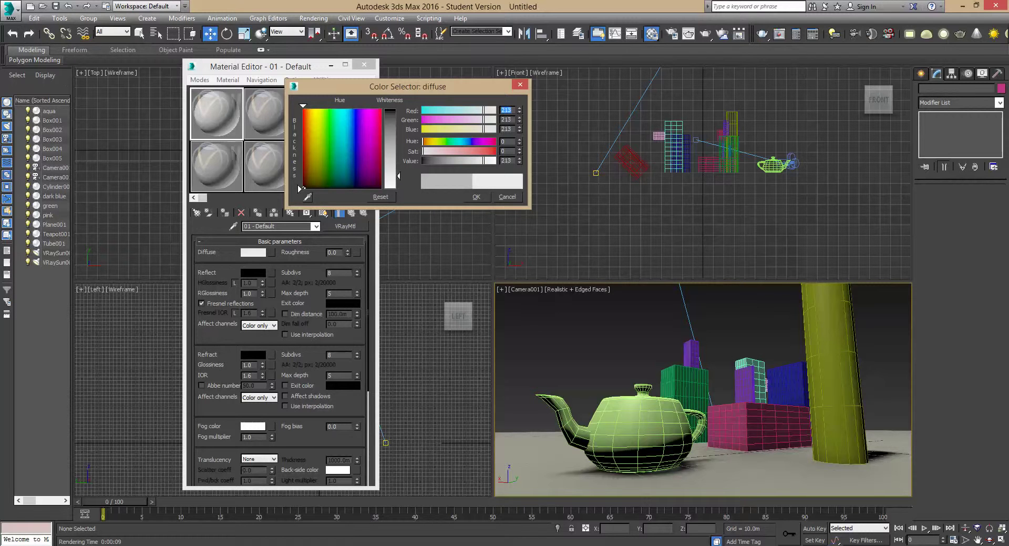
left_click(478, 197)
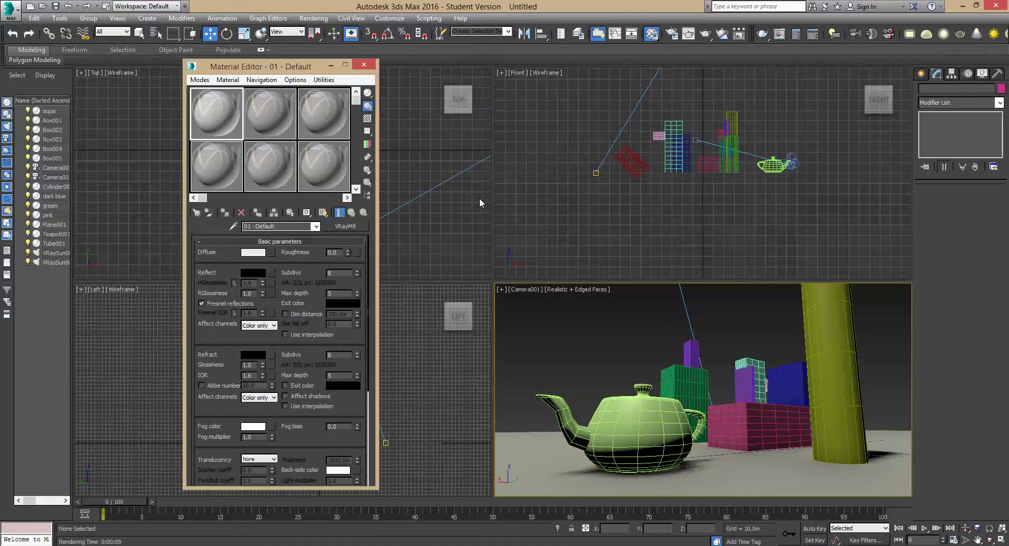
double_click(227, 118)
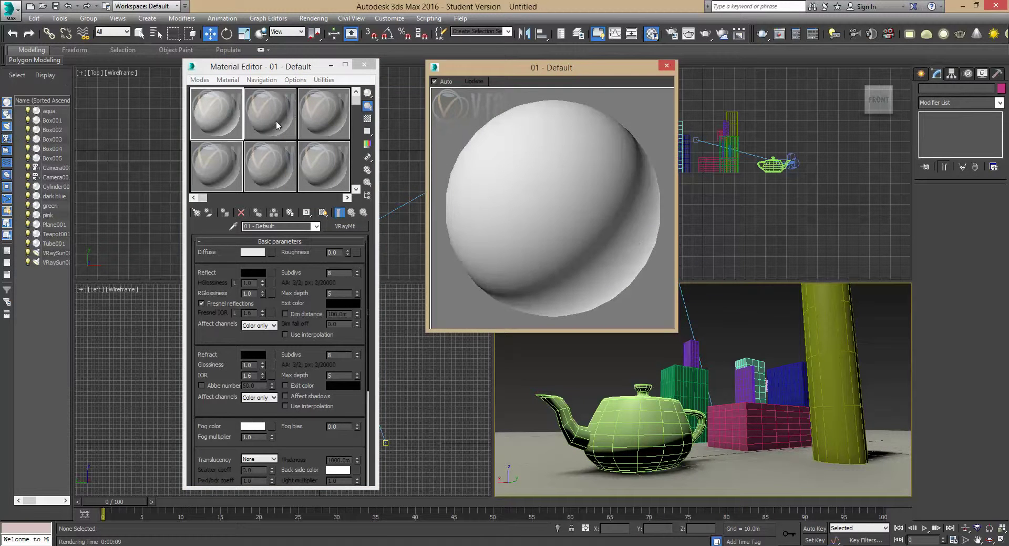
left_click(667, 65)
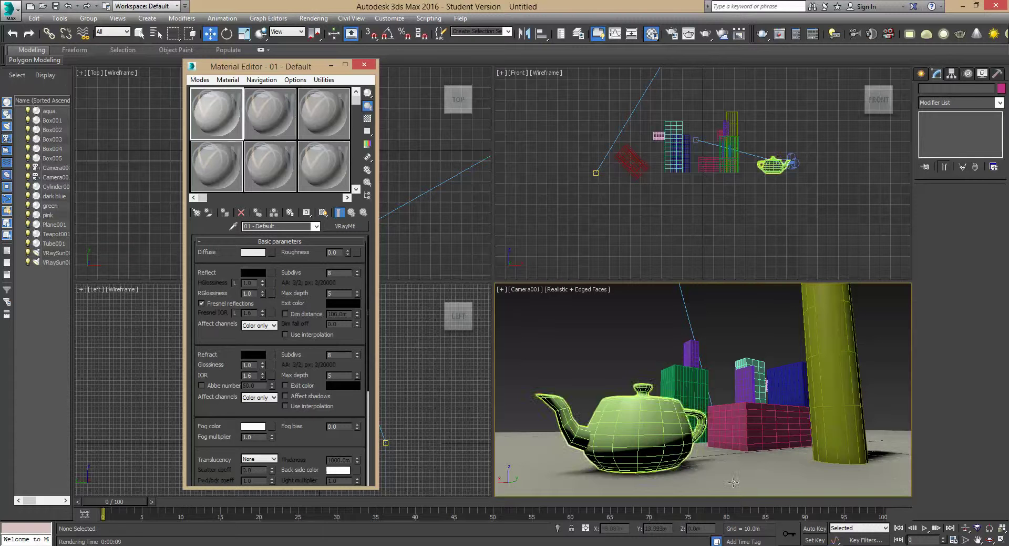
Step: Assign the 01 - Default material to the teapot, the tall cylinder and the small box above the green building
left_click(657, 427)
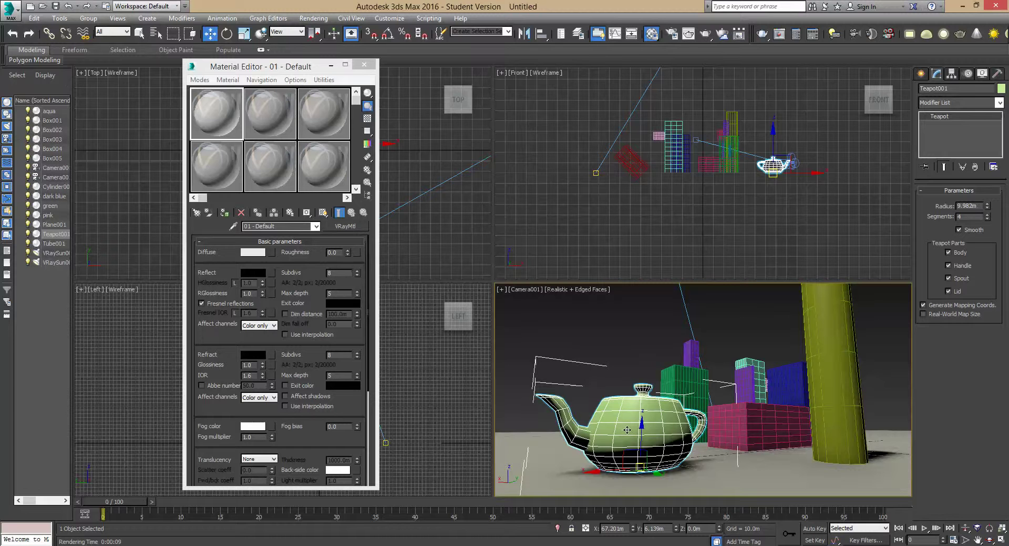
left_click(224, 212)
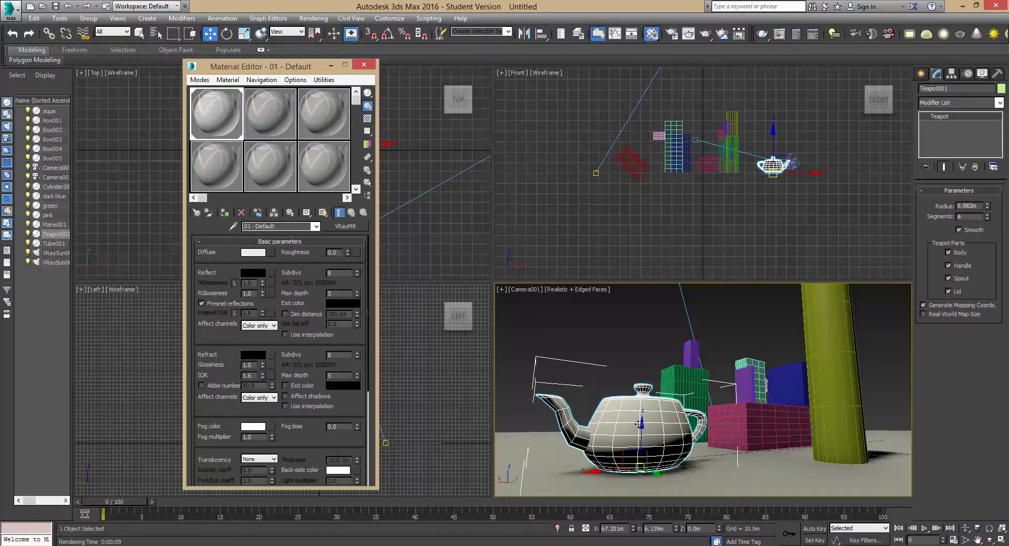
left_click(828, 353)
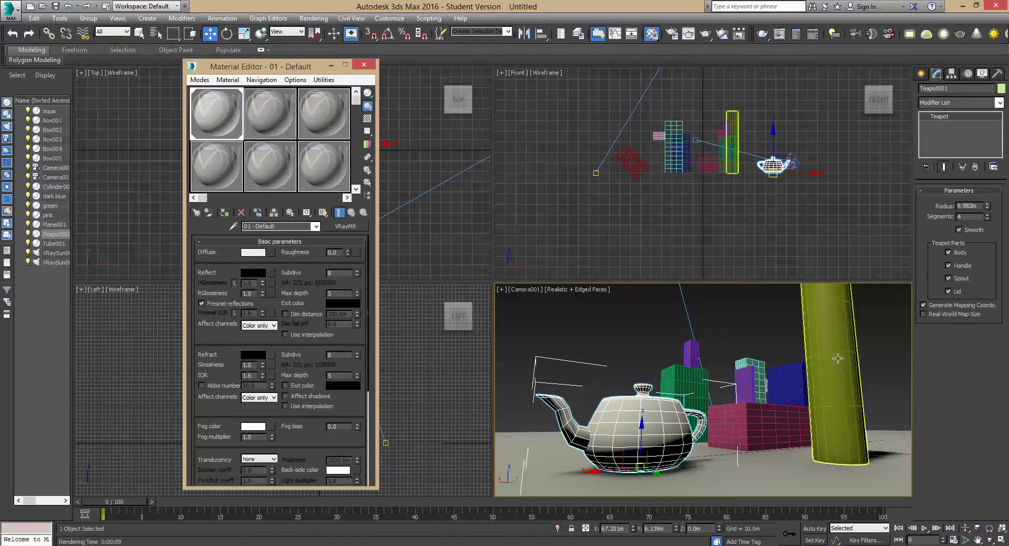
left_click(224, 213)
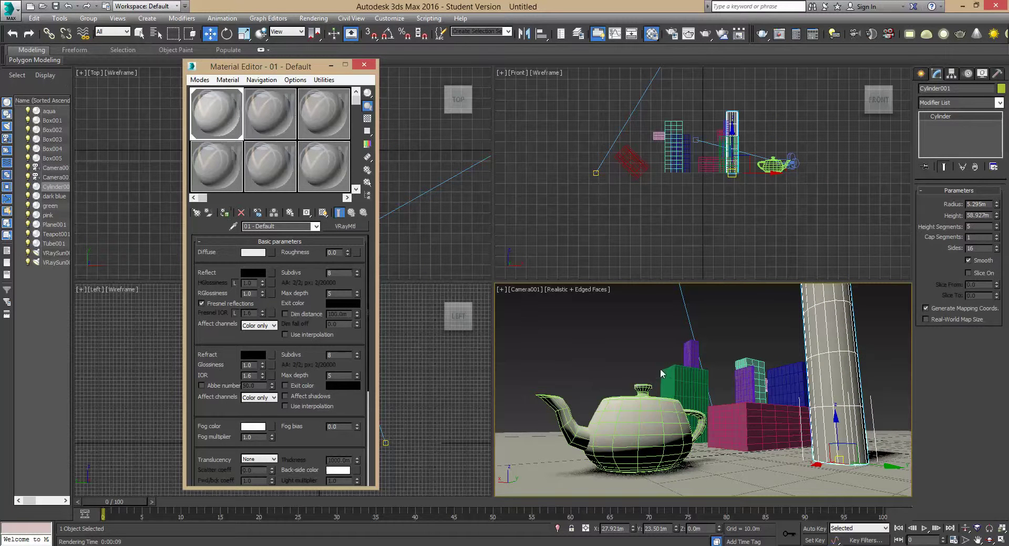
left_click(693, 348)
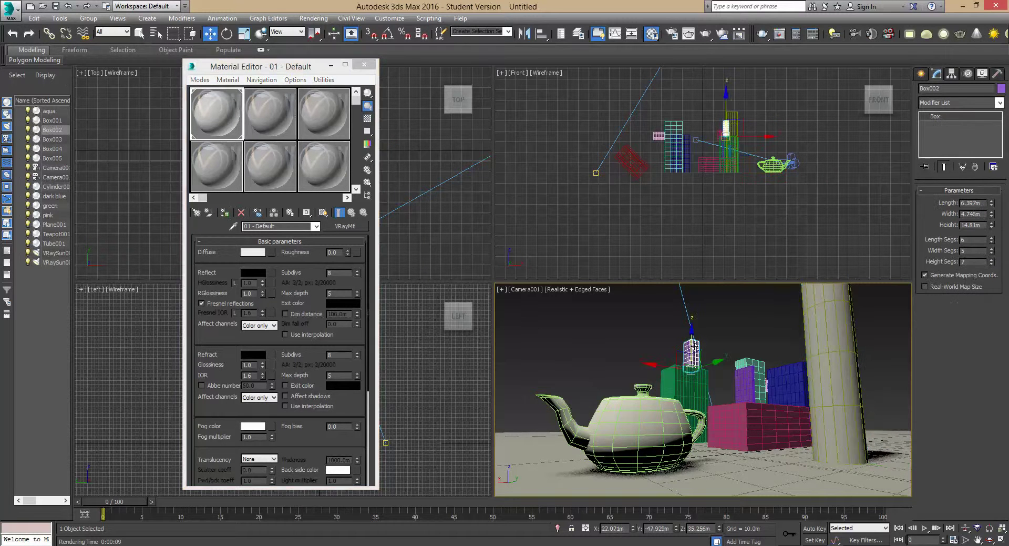
left_click(225, 214)
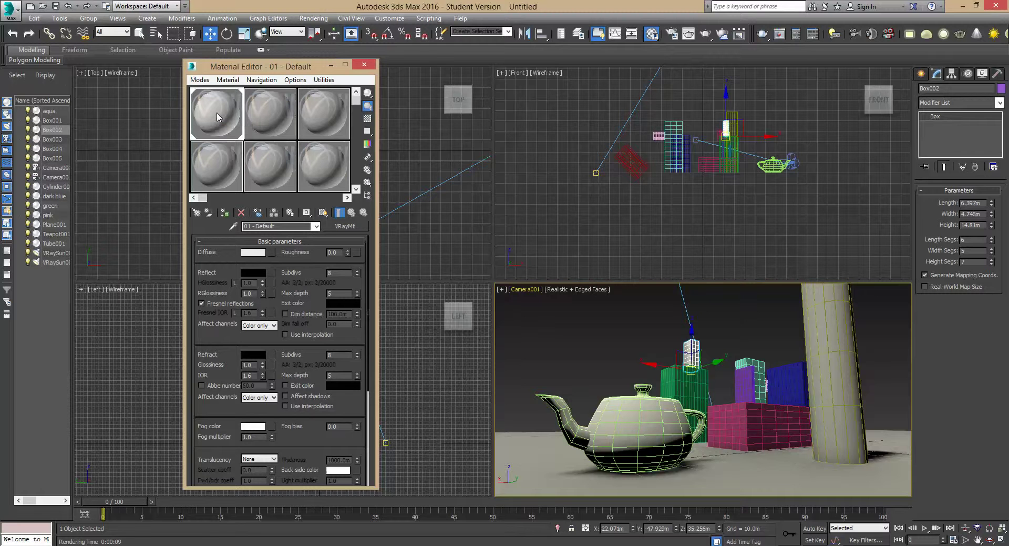
Step: Apply the 01 - Default material to the green, crimson, purple and aqua boxes in the camera view
left_click_drag(218, 117, 687, 393)
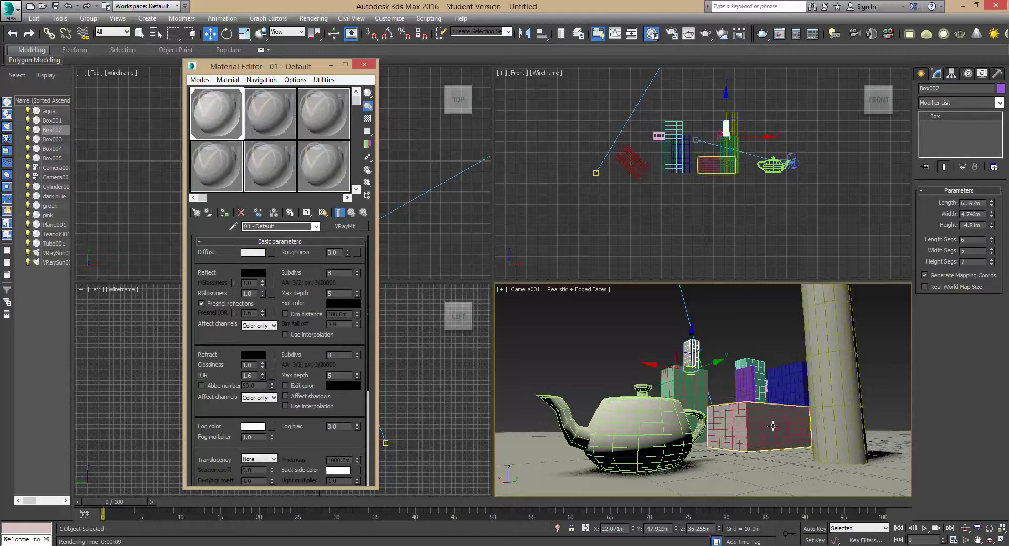
left_click_drag(258, 150, 745, 366)
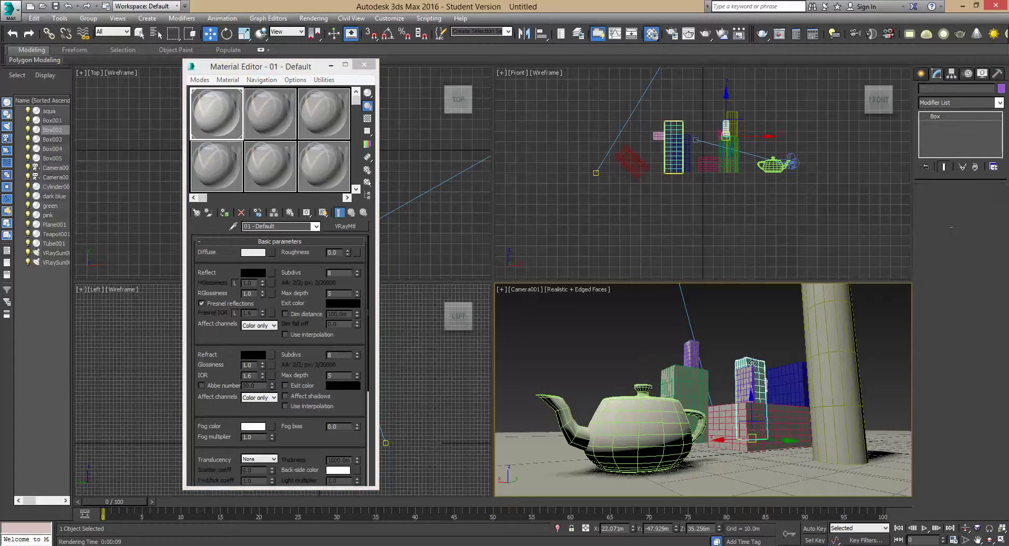
left_click(225, 213)
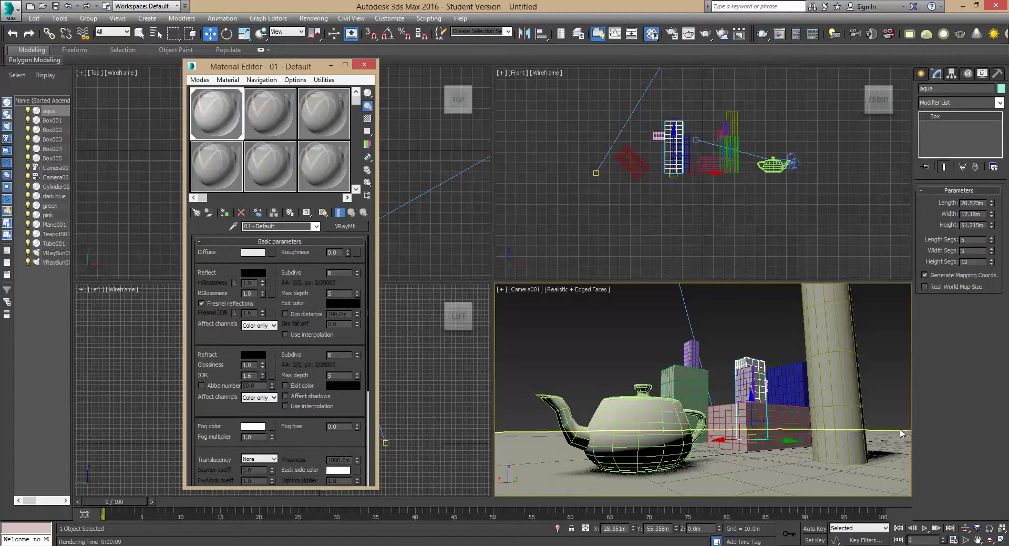
Step: Select the dark blue box together with Box002, assign the 01 - Default material to both, and clear the selection
left_click(783, 381)
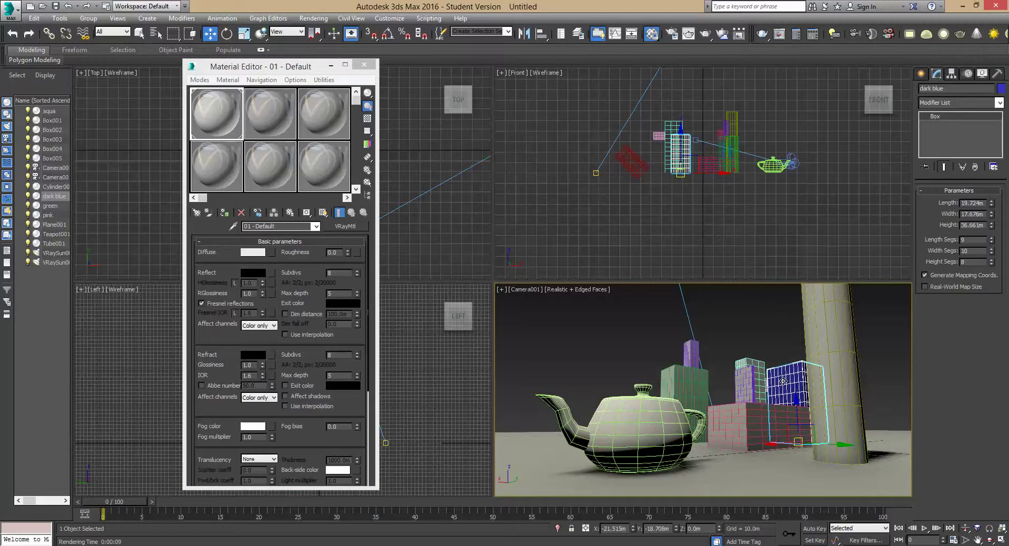
left_click(695, 348)
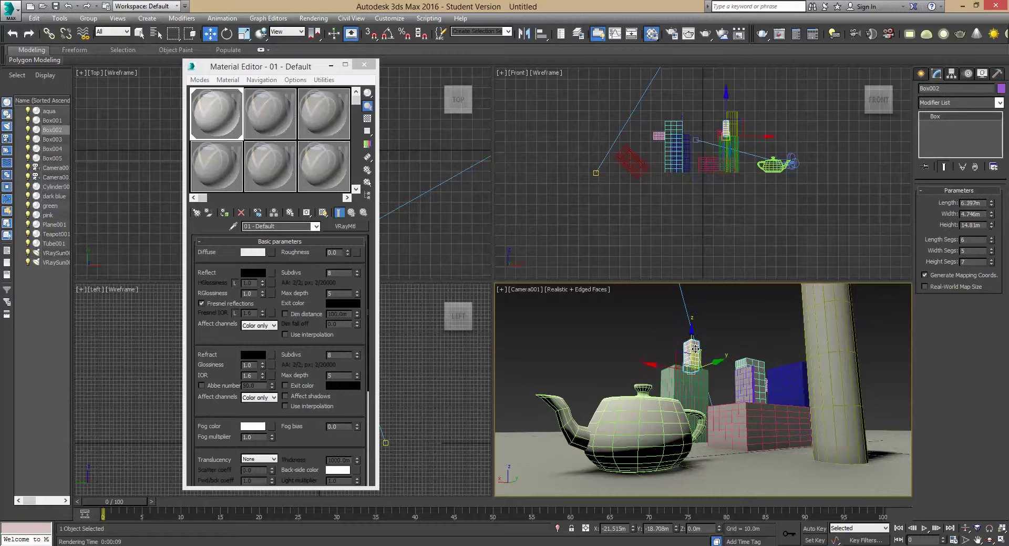
left_click(794, 385, "ctrl")
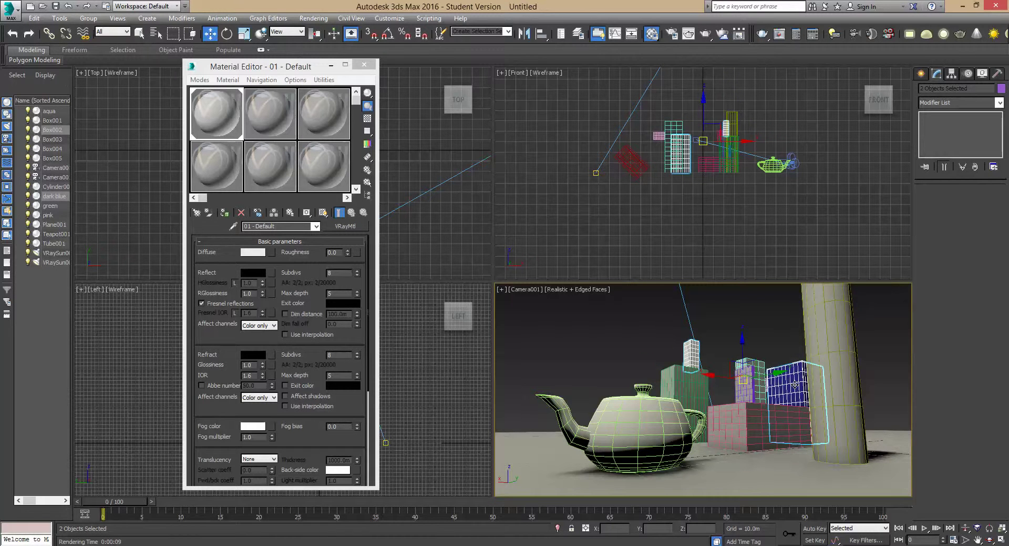
left_click(223, 212)
left_click(597, 327)
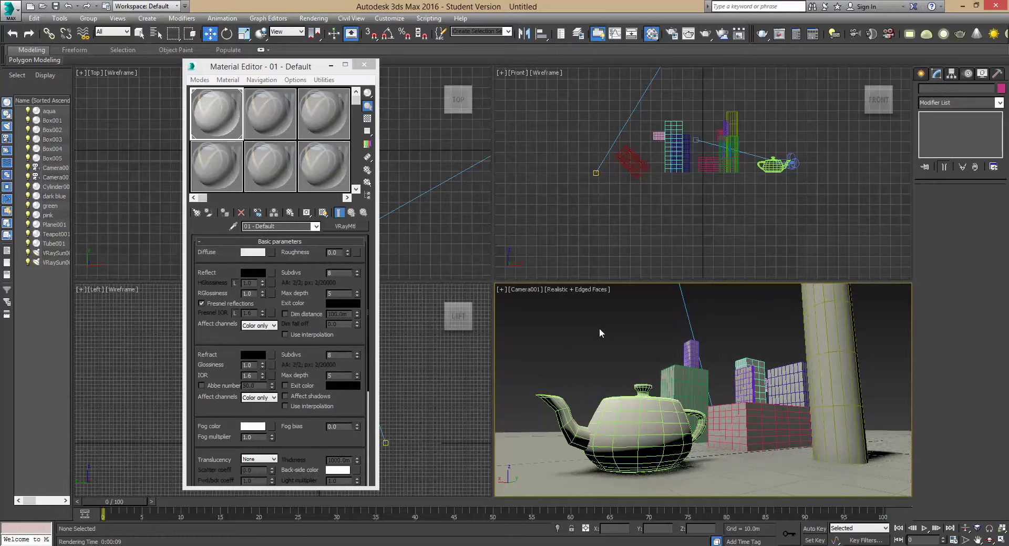
Step: Select everything in the Top view, assign the 01 - Default material to it, then close the Material Editor and deselect
left_click_drag(283, 70, 755, 134)
left_click_drag(163, 81, 378, 236)
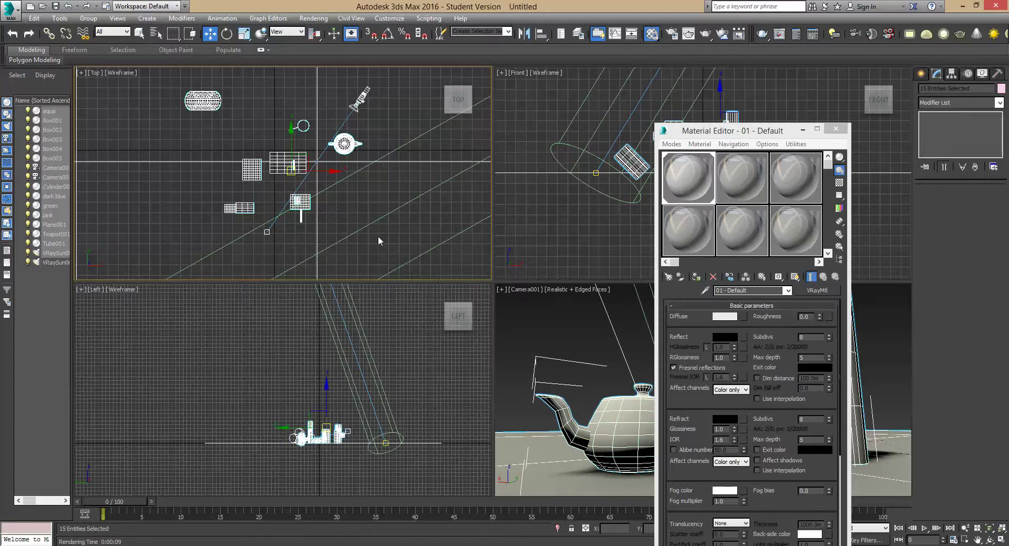
left_click(697, 277)
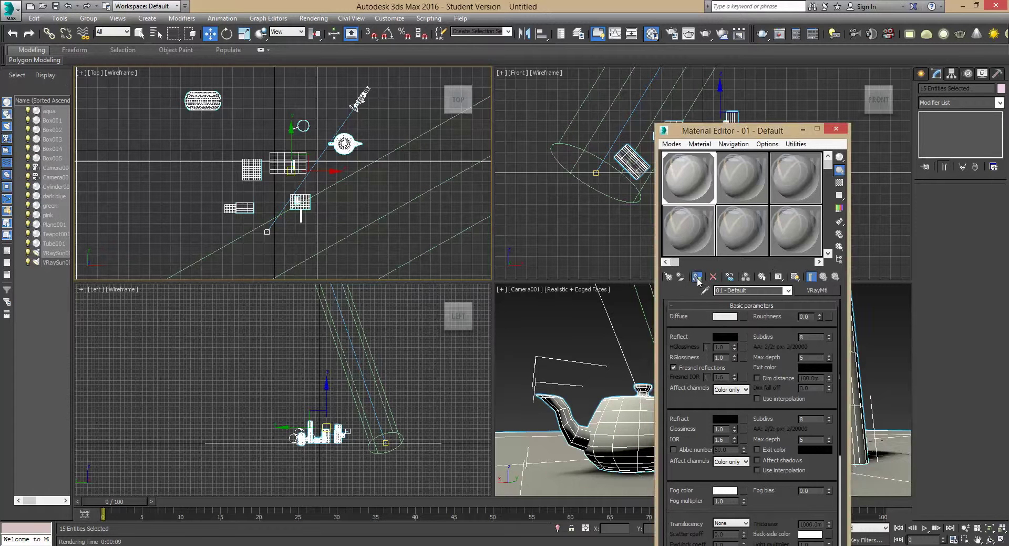
left_click(836, 128)
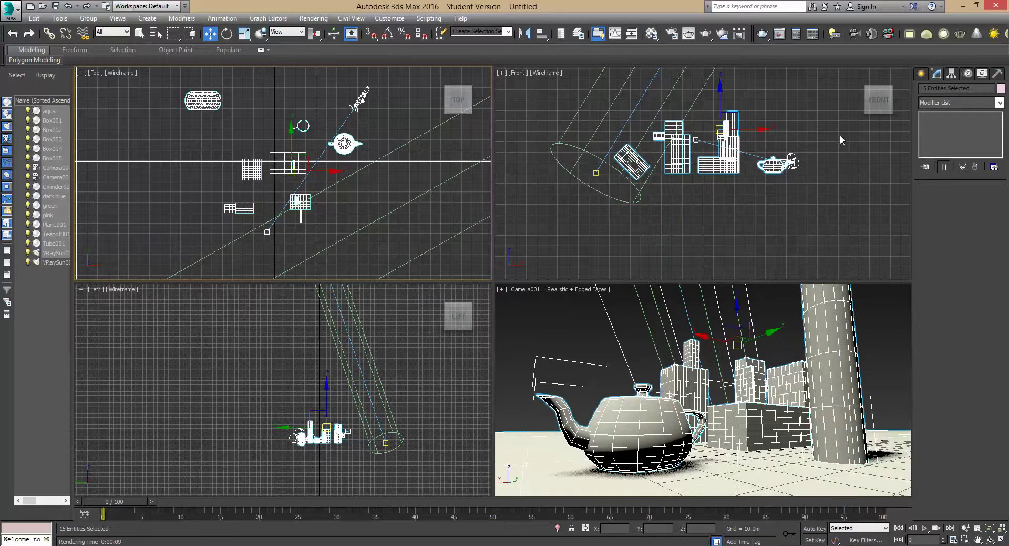
left_click(530, 321)
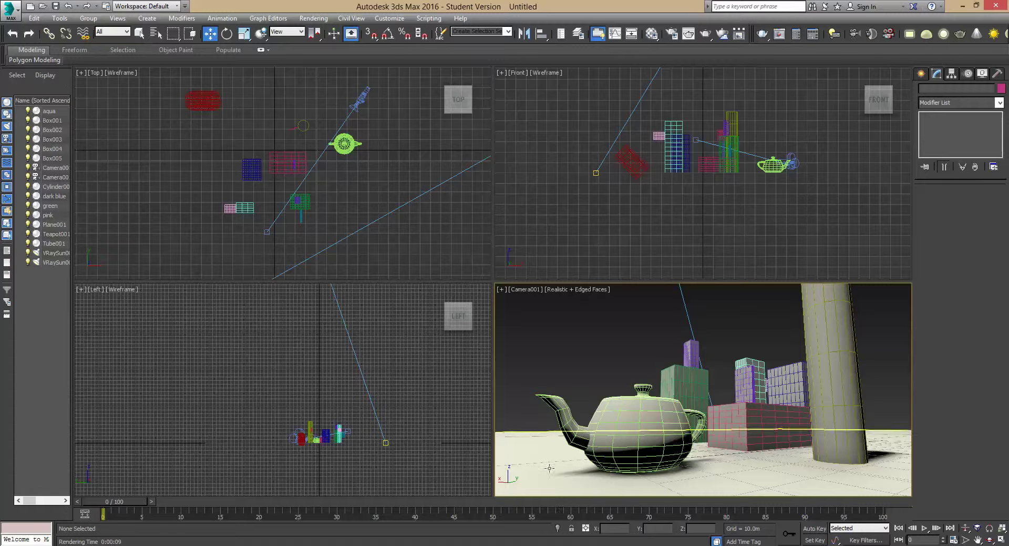
Step: Reopen the Material Editor beside the camera view and try to render the Camera001 view
left_click(652, 34)
left_click_drag(730, 129, 212, 60)
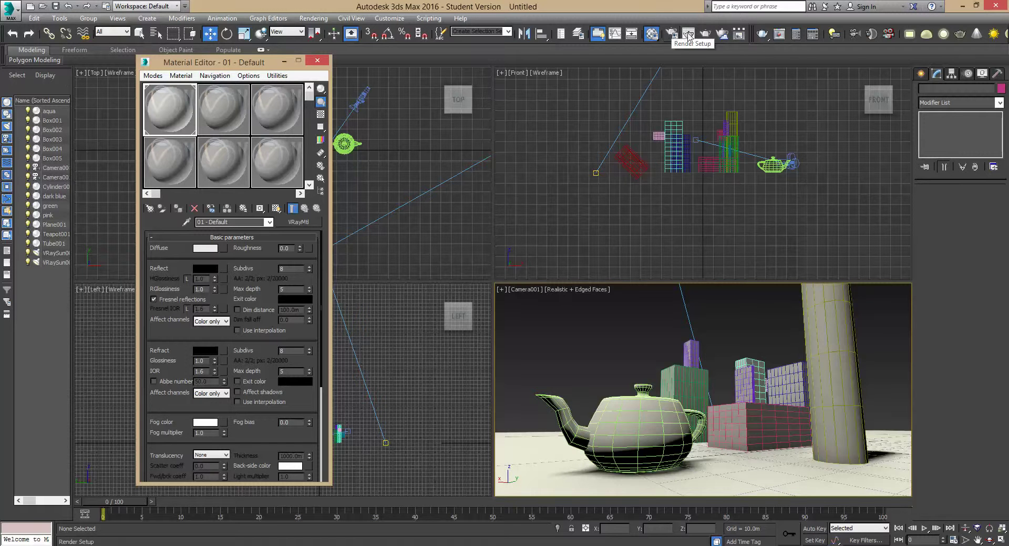
left_click(705, 33)
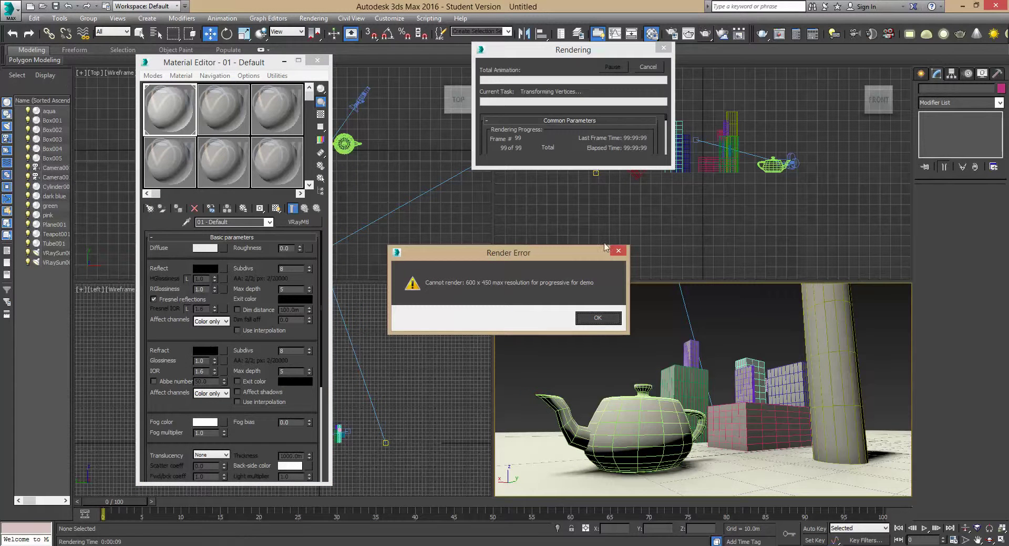
left_click(597, 319)
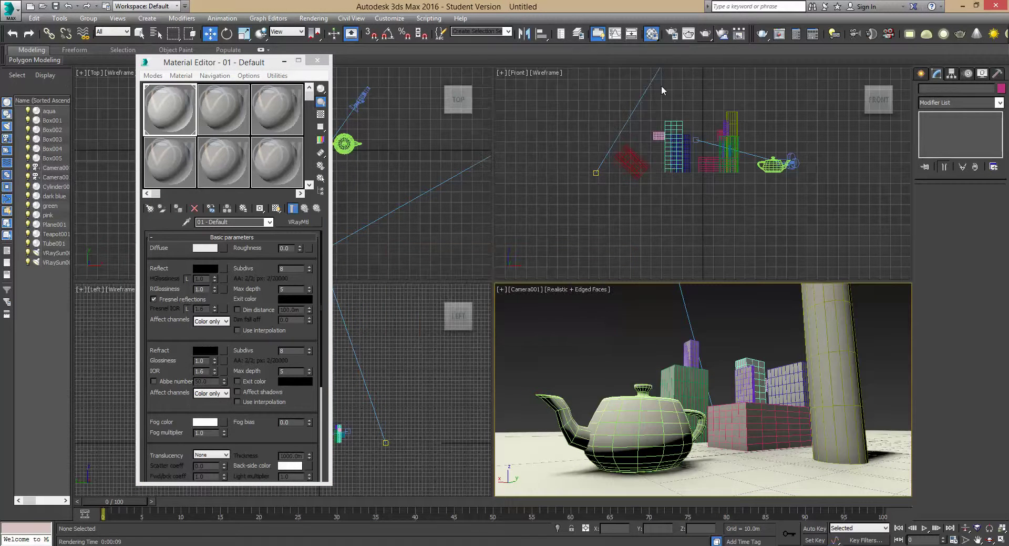
left_click(706, 33)
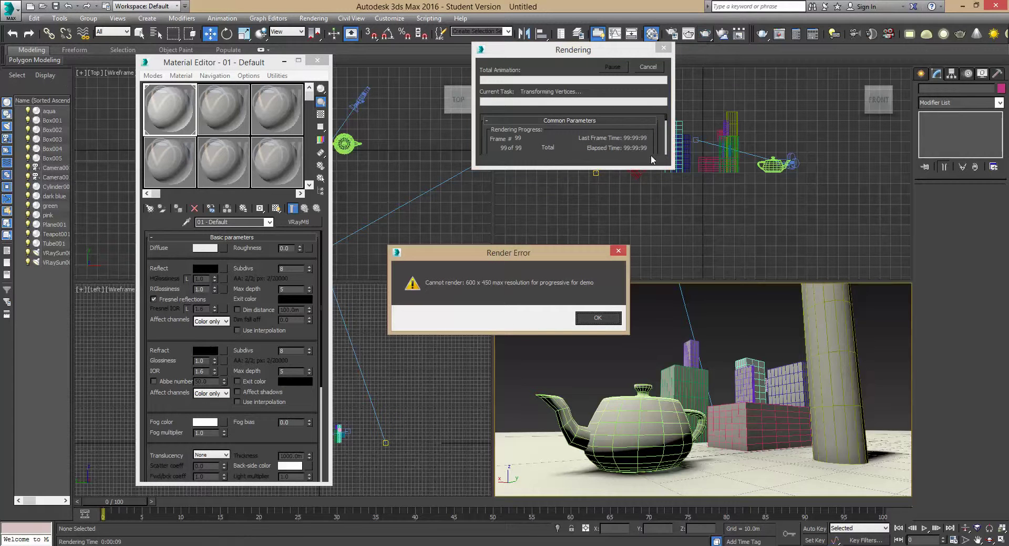
left_click(605, 319)
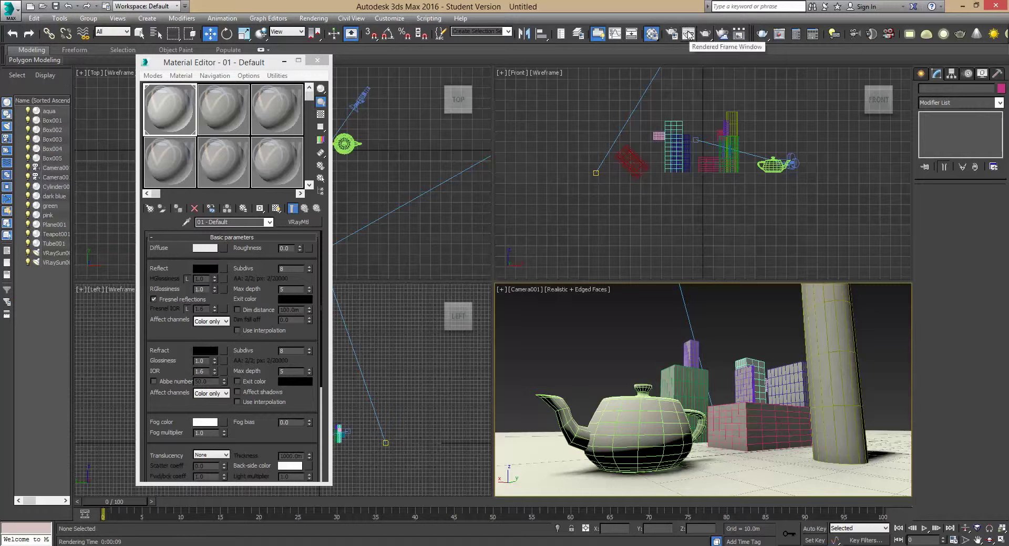
Step: Set the V-Ray image sampler type to Adaptive, render the Camera001 view, and close the frame buffer
left_click(671, 34)
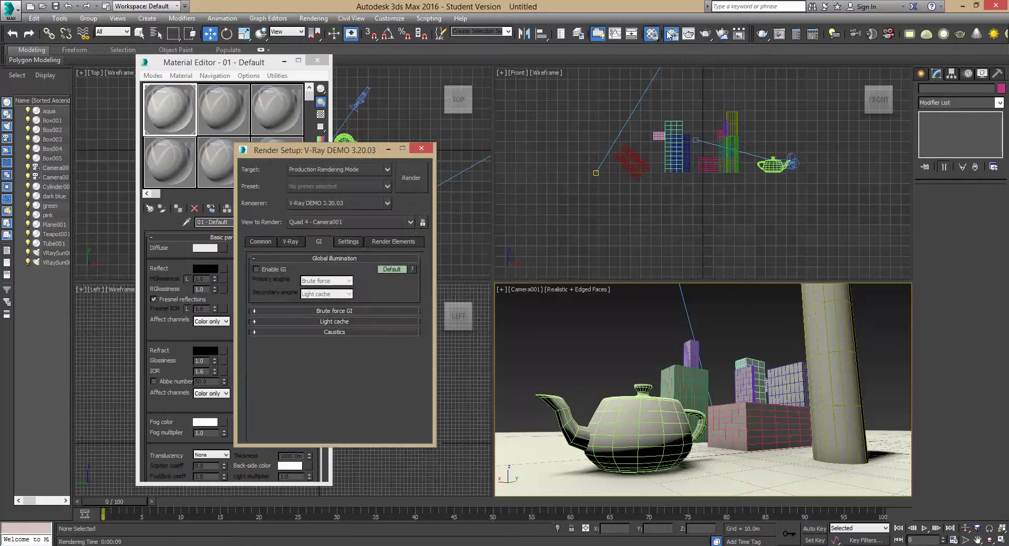
left_click(283, 241)
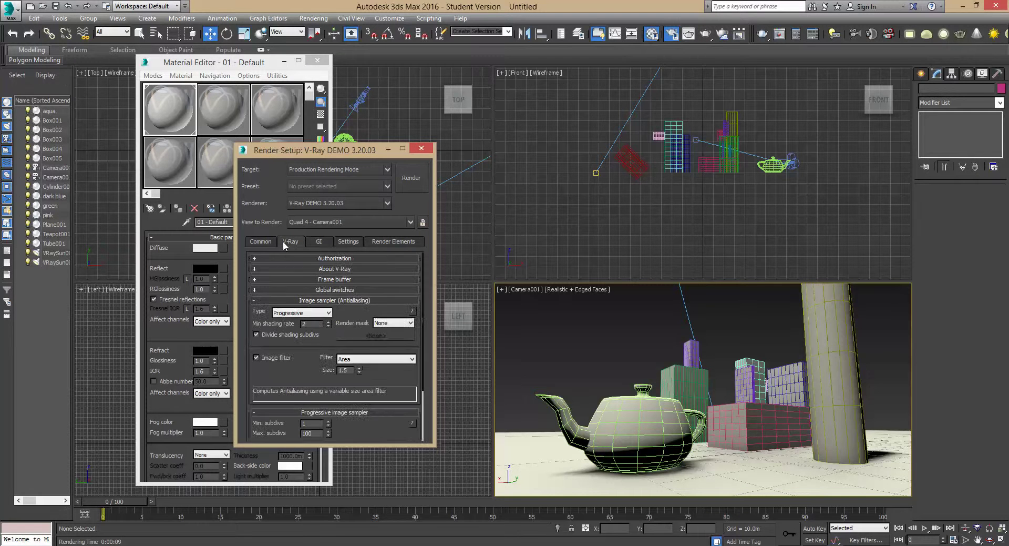
left_click(315, 312)
left_click(293, 330)
left_click(411, 178)
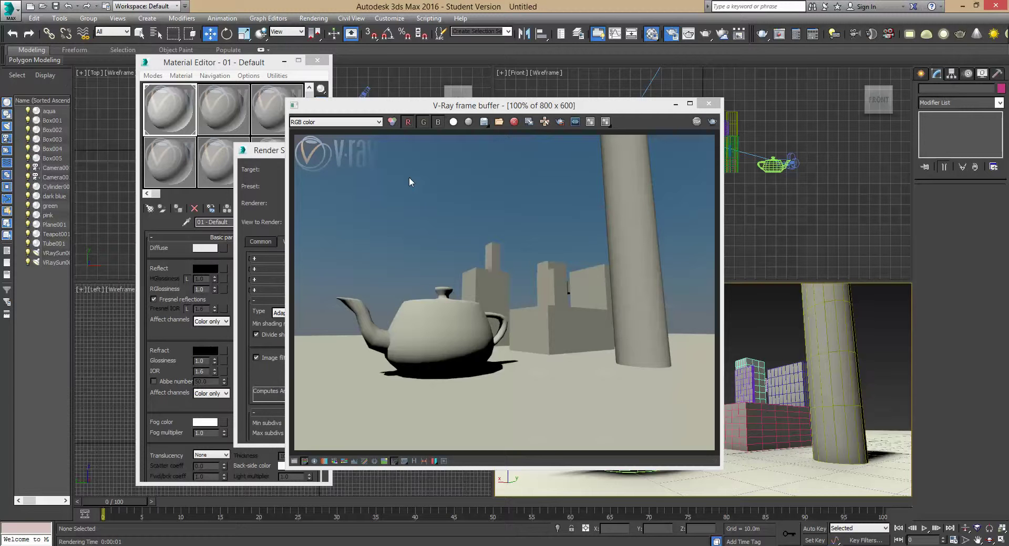
left_click(710, 105)
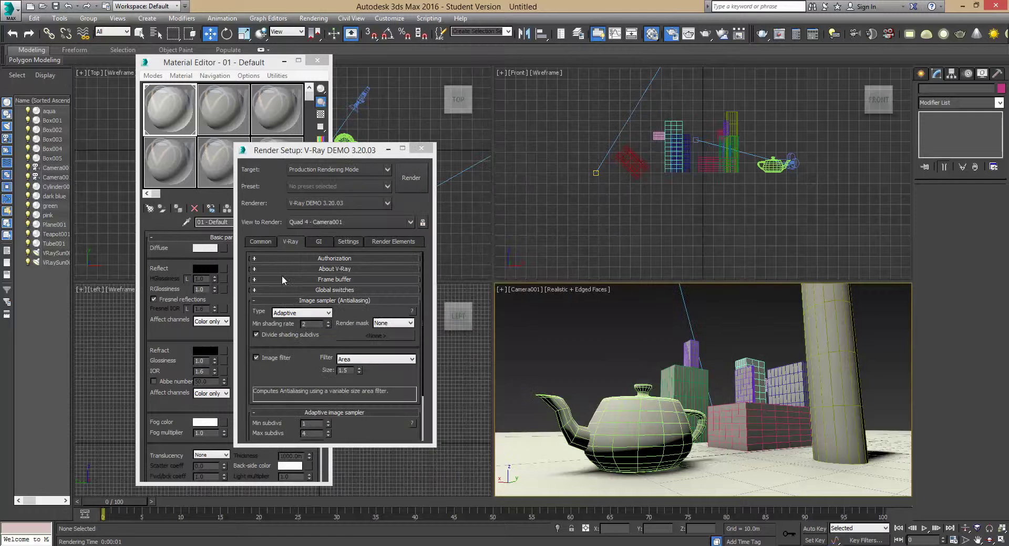
Step: Place the Render Setup window beside the Material Editor and lighten the 01 - Default material's diffuse colour slightly
left_click_drag(327, 142, 514, 56)
left_click(204, 249)
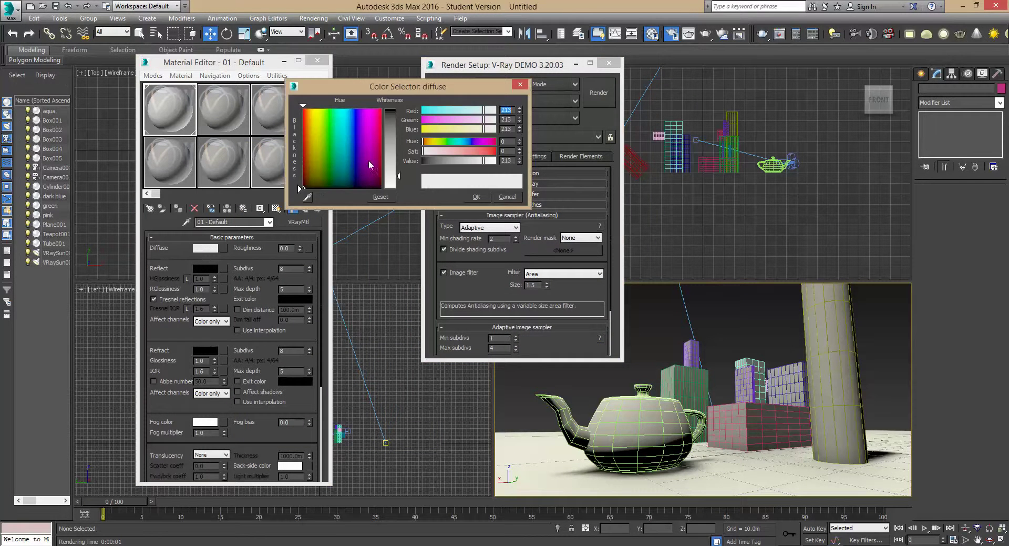
left_click_drag(399, 177, 398, 183)
left_click(476, 197)
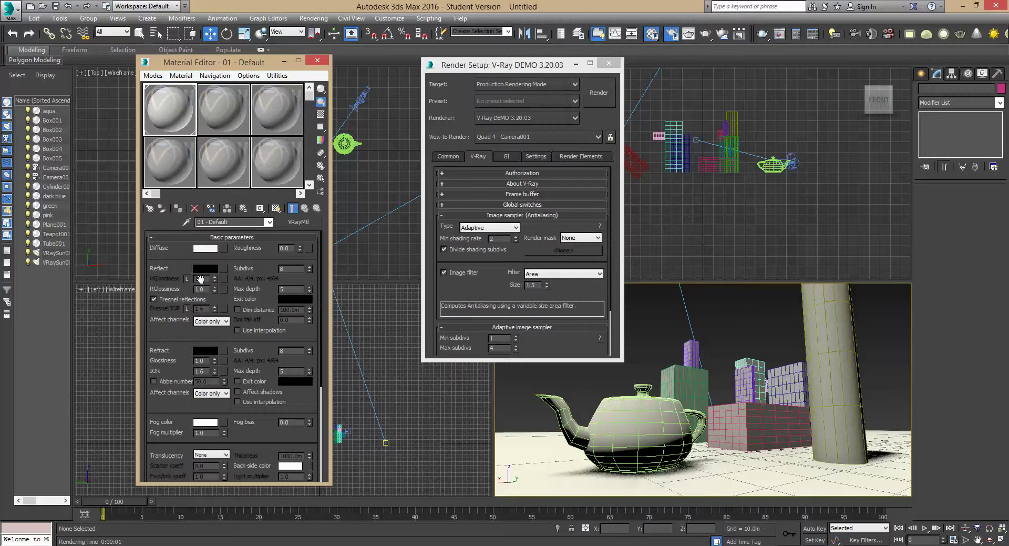
Step: Select everything in the Top view, reassign the 01 - Default material to it, and show the shaded material in the viewport
left_click_drag(190, 62, 831, 183)
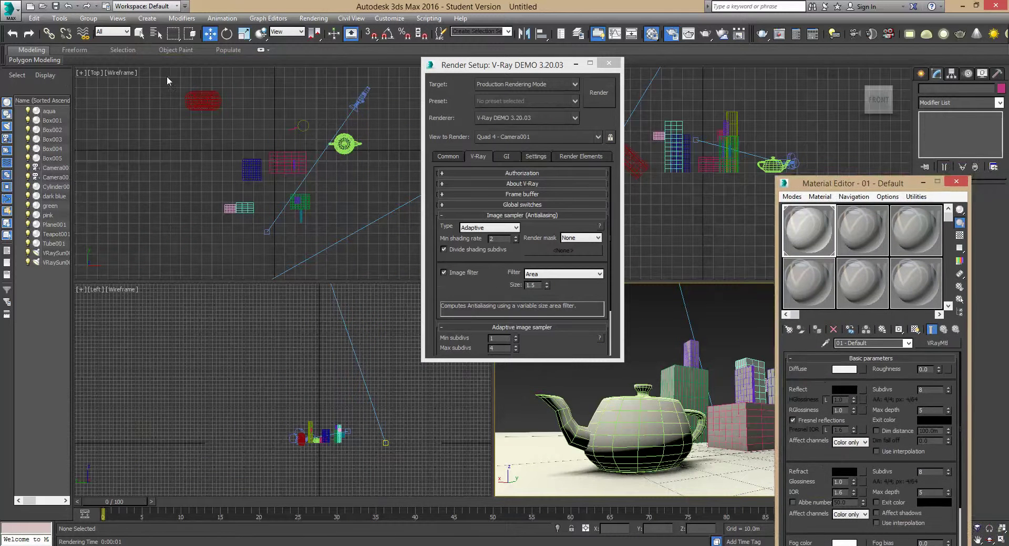
left_click(167, 96)
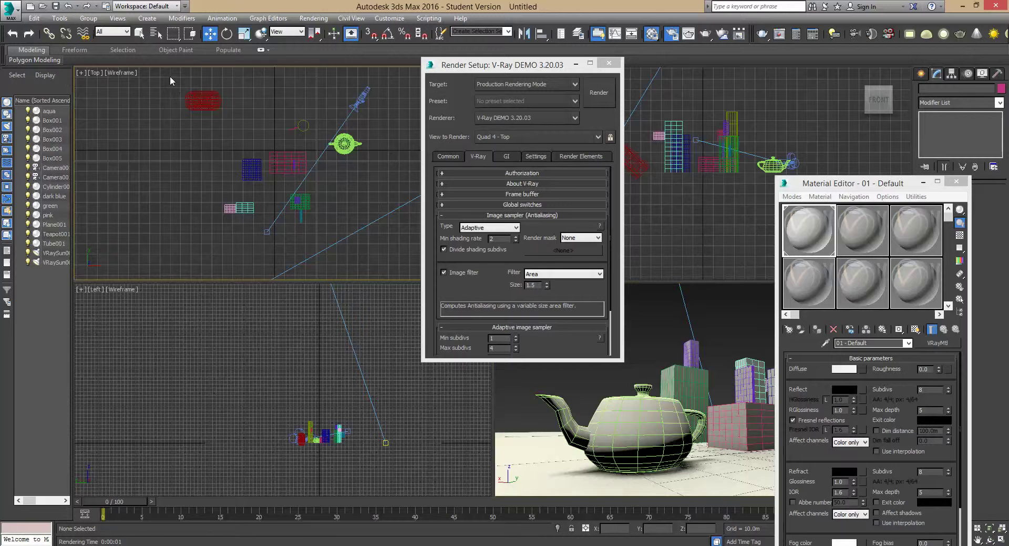
left_click_drag(317, 236, 391, 251)
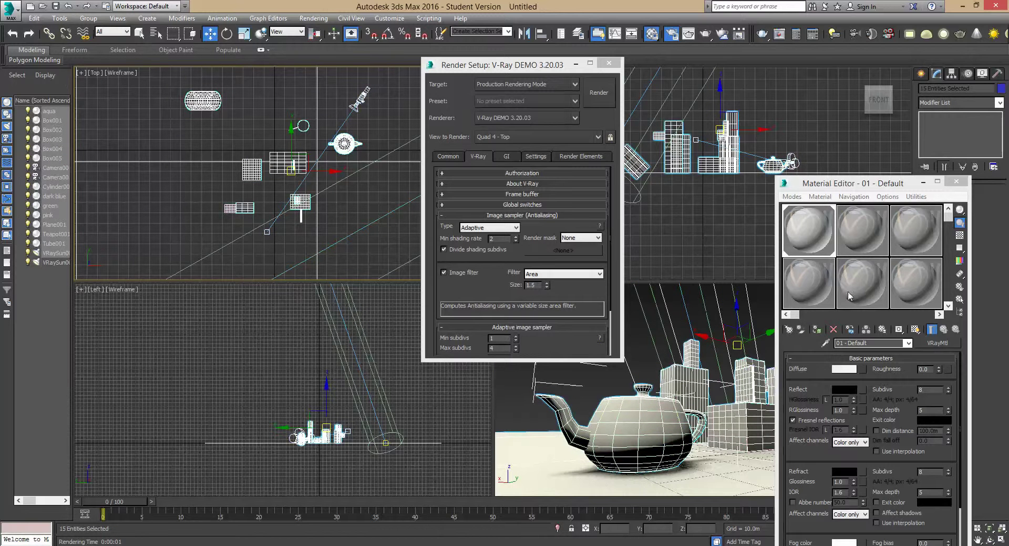
left_click(817, 330)
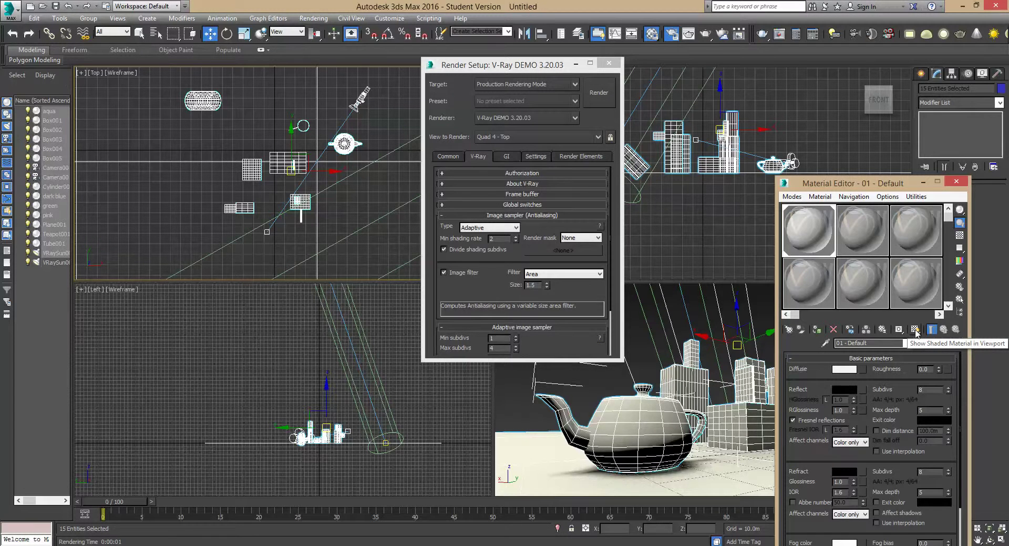
left_click(916, 330)
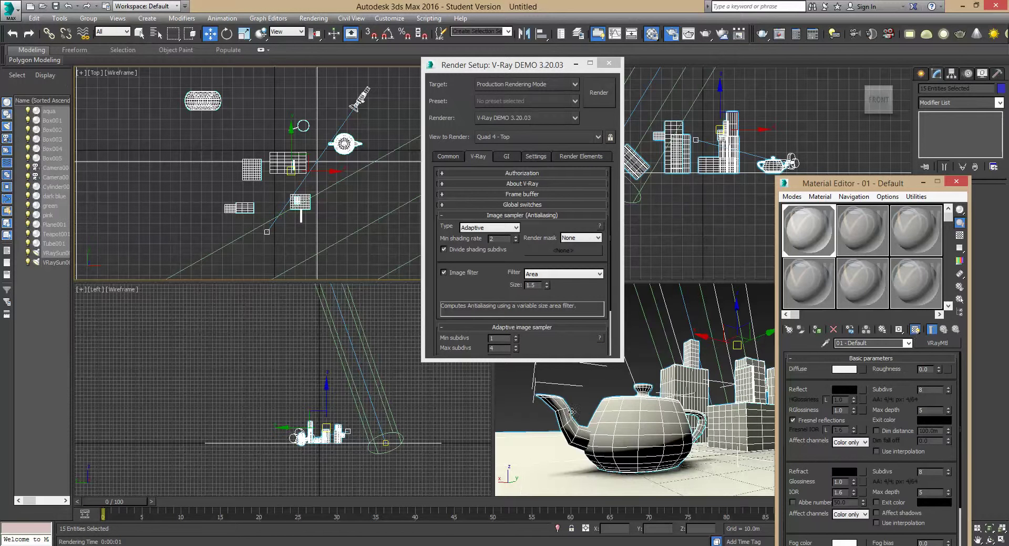
Step: Clear the selection, make Camera001 the view to render, render it again, and close the frame buffer
left_click(598, 98)
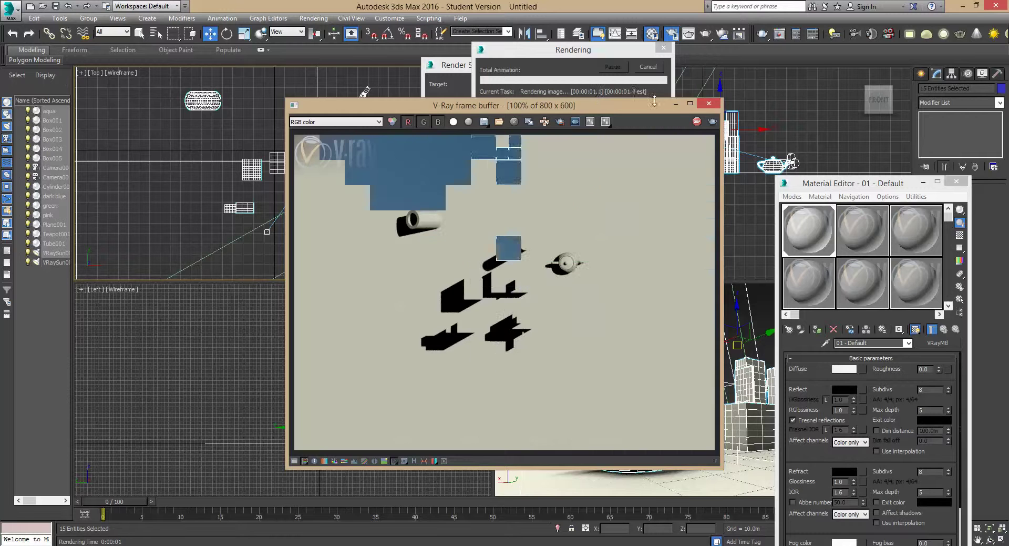
left_click(709, 104)
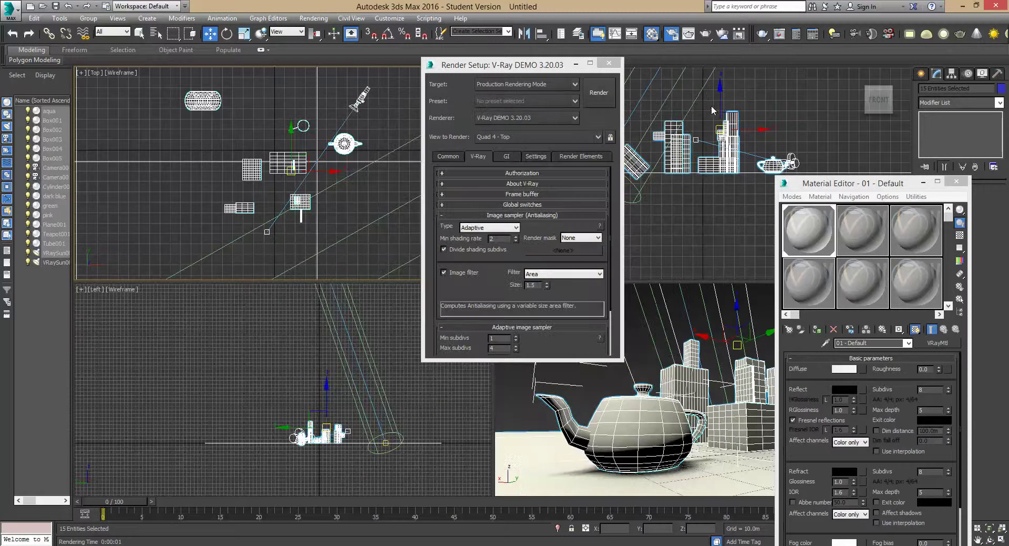
left_click(674, 308)
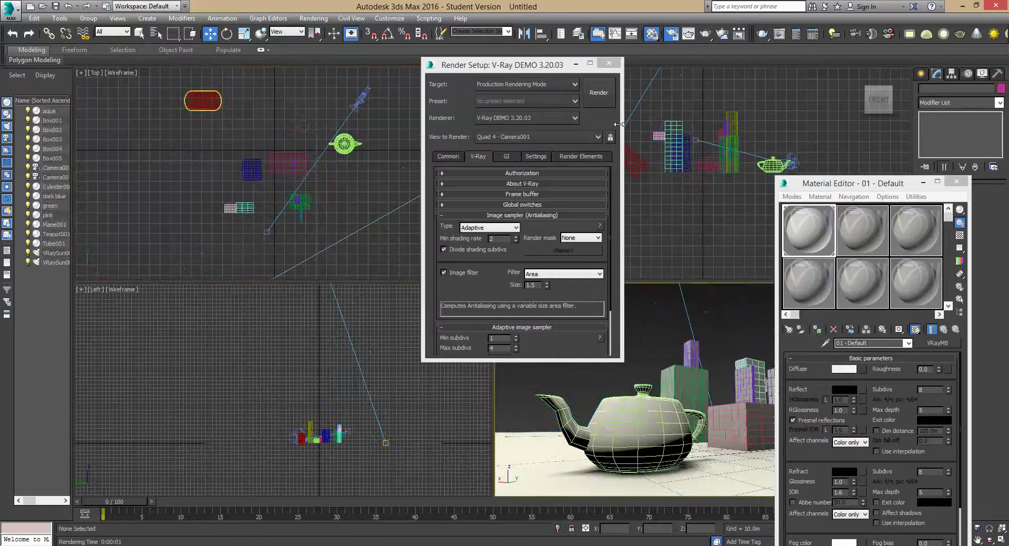
left_click(599, 92)
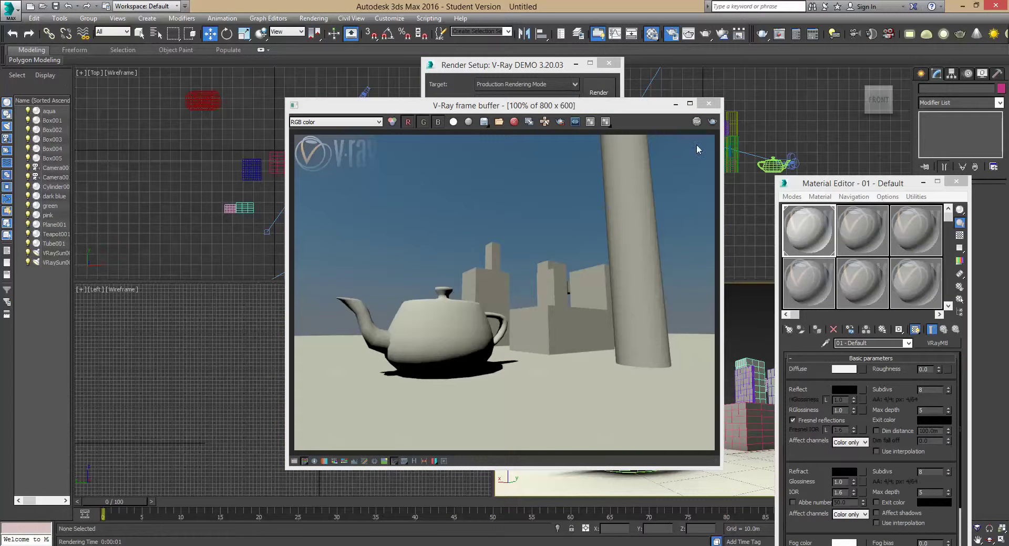
left_click(710, 105)
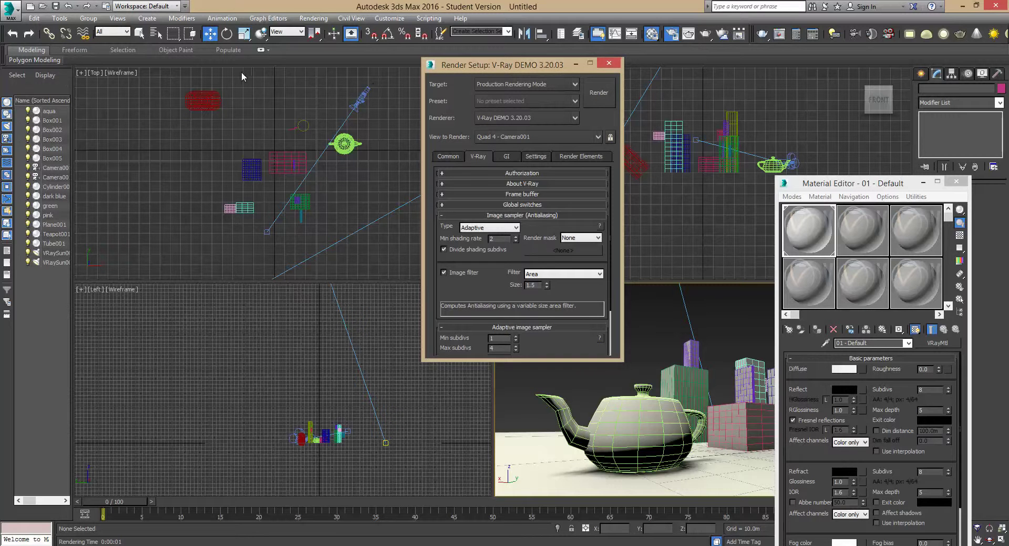
Step: Close the Render Setup and Material Editor windows to free the viewports
left_click_drag(512, 66, 346, 71)
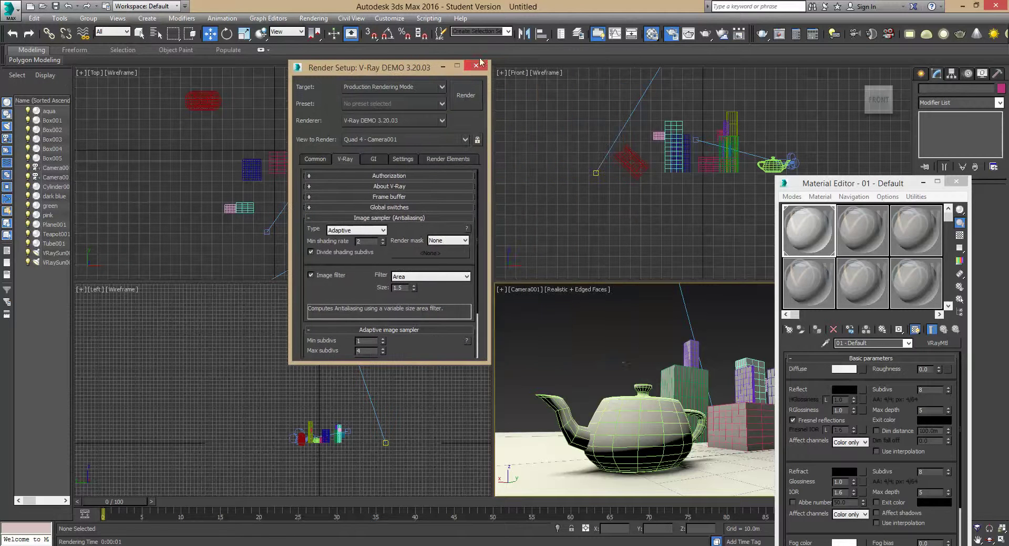
left_click(481, 65)
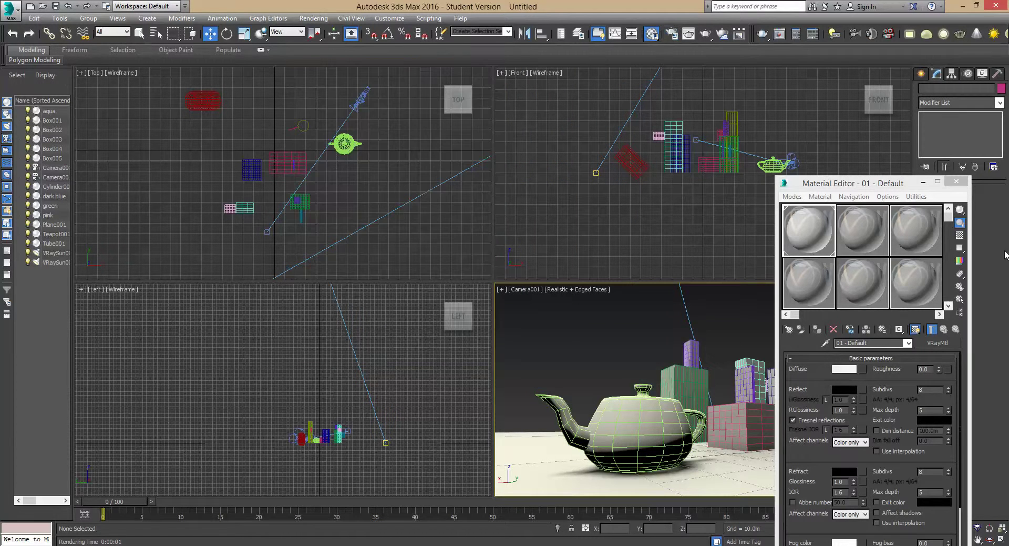
left_click(957, 182)
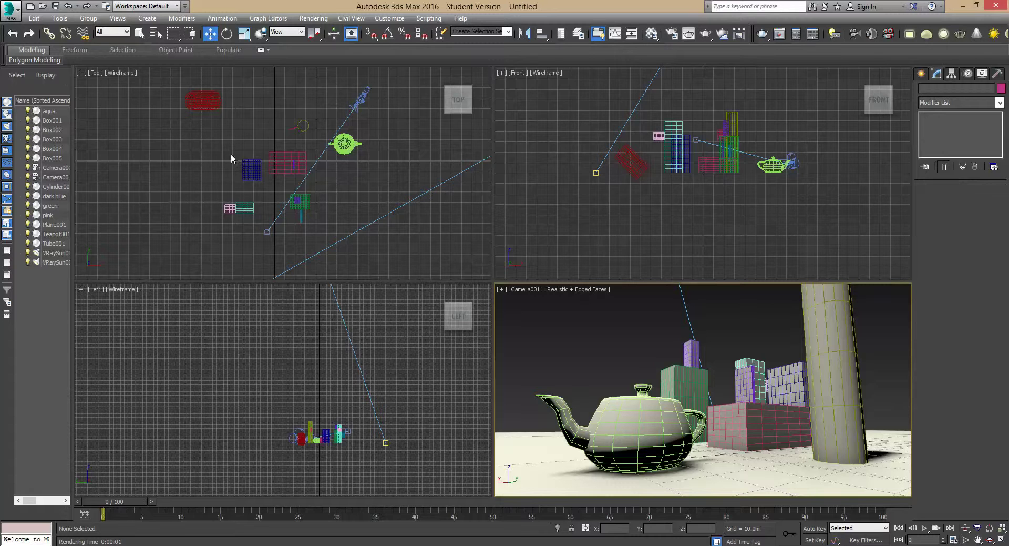
Step: Pan the Top view and shift the Camera001 framing slightly
middle_click_drag(372, 198, 384, 188)
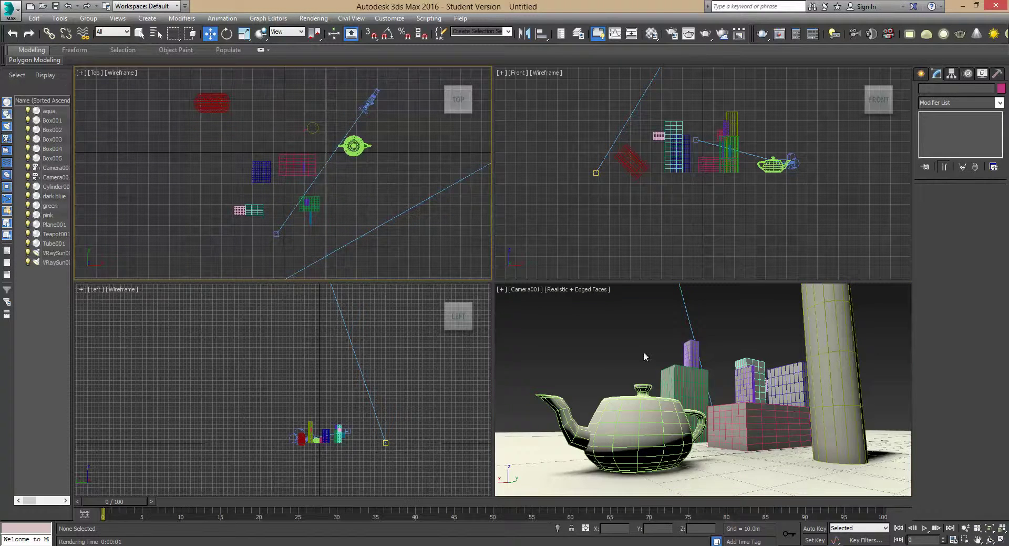
middle_click_drag(698, 409, 689, 405)
left_click(689, 405)
left_click(754, 418)
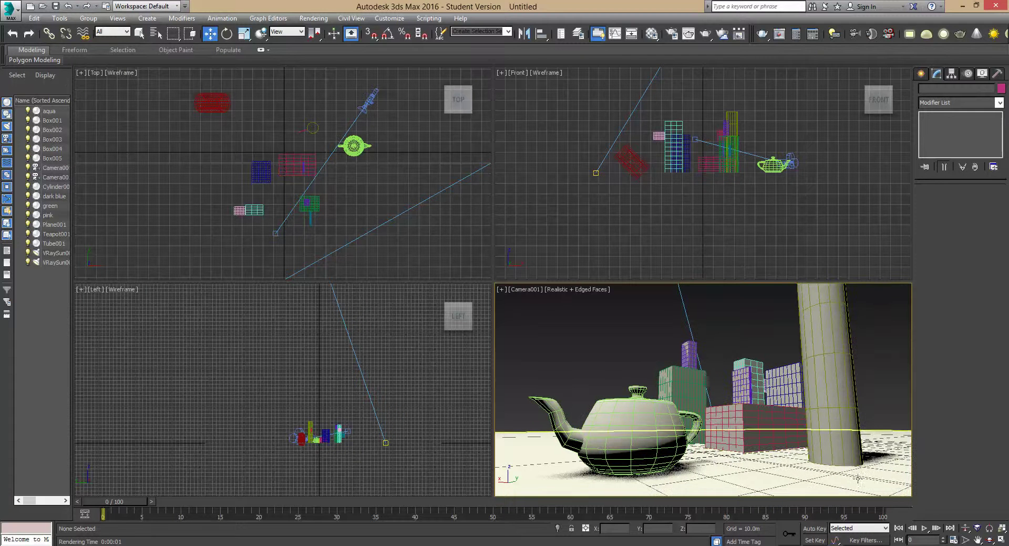
Step: Enlarge the Camera001 view to examine the vertical edges of the column and buildings, and return to the four-viewport layout
left_click(1002, 540)
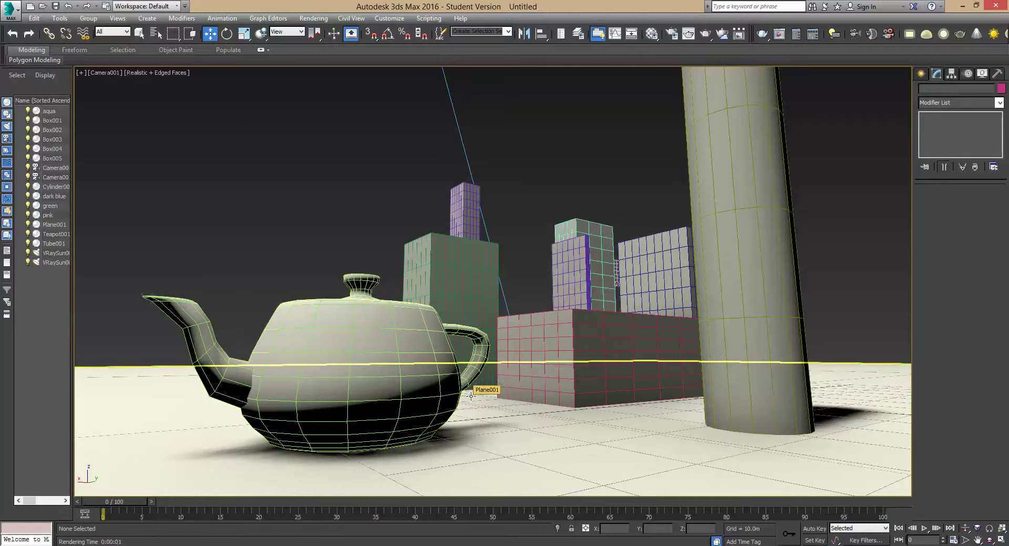
right_click(346, 194)
left_click(751, 255)
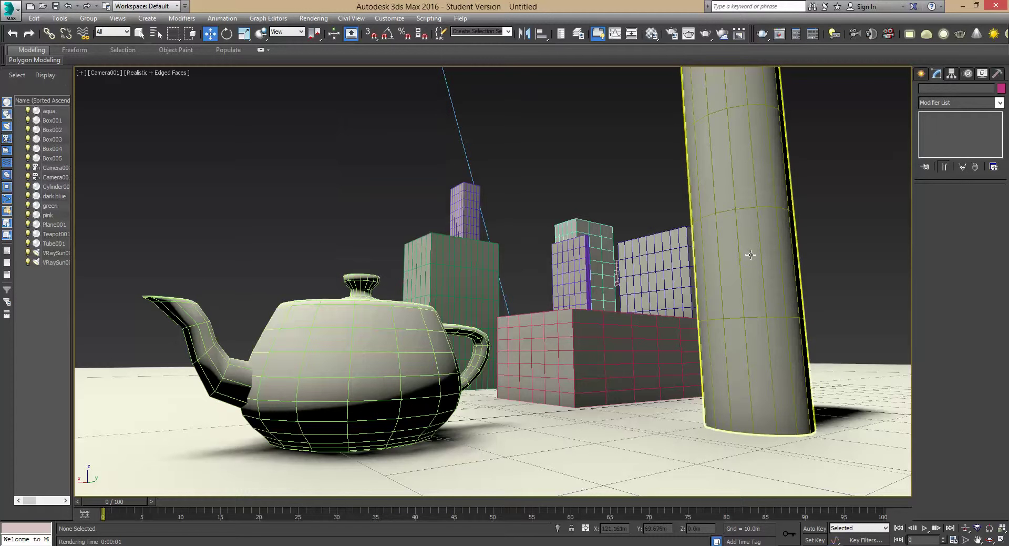
right_click(750, 254)
left_click(649, 200)
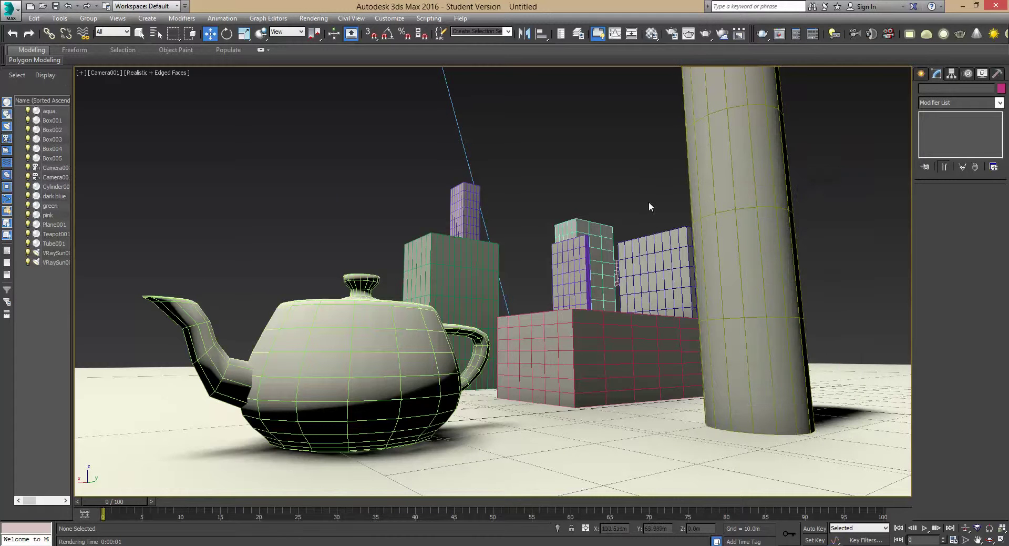
left_click(1003, 540)
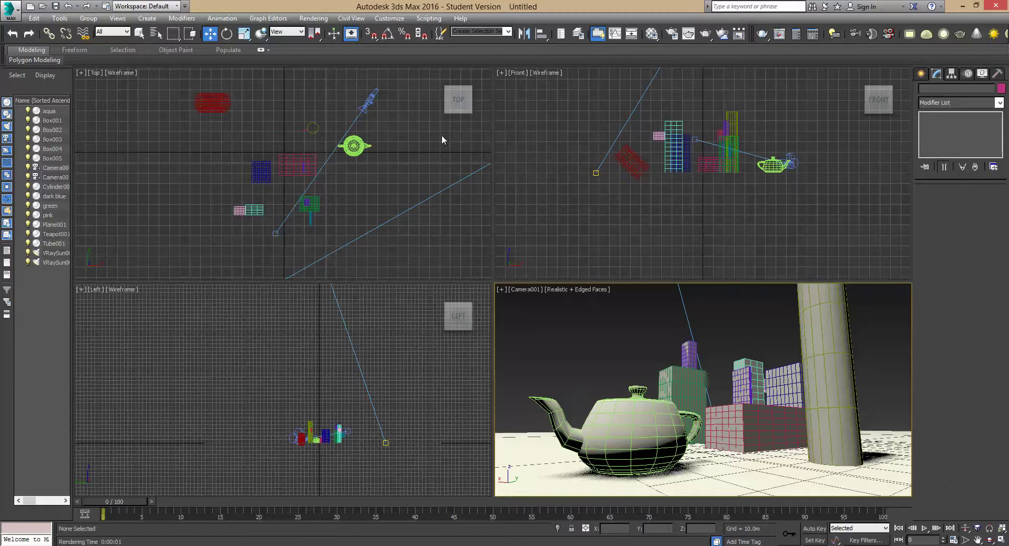
Step: Select Camera001, apply the Camera Correction modifier to it for two-point perspective, and clear the selection in the camera view
right_click(371, 98)
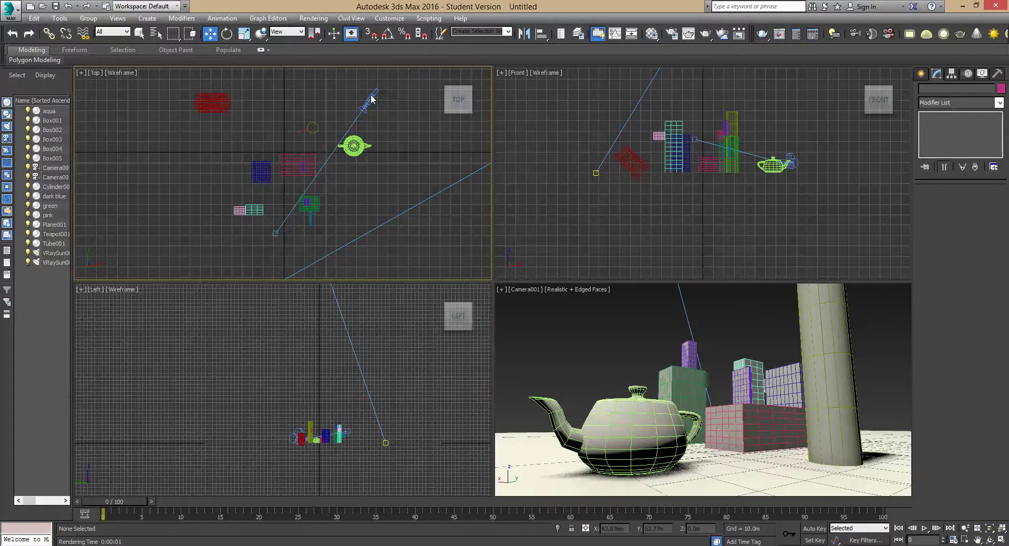
left_click(139, 35)
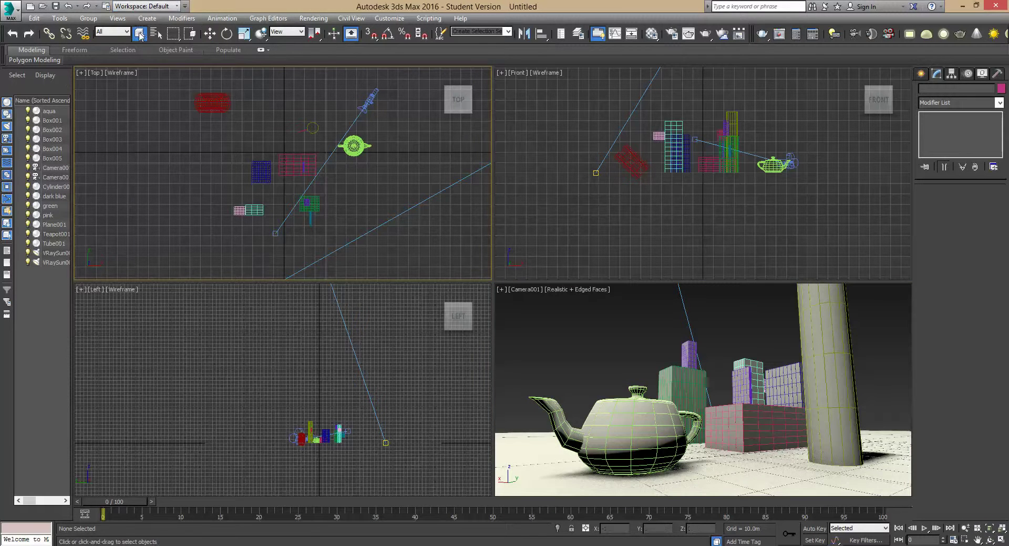
left_click(368, 98)
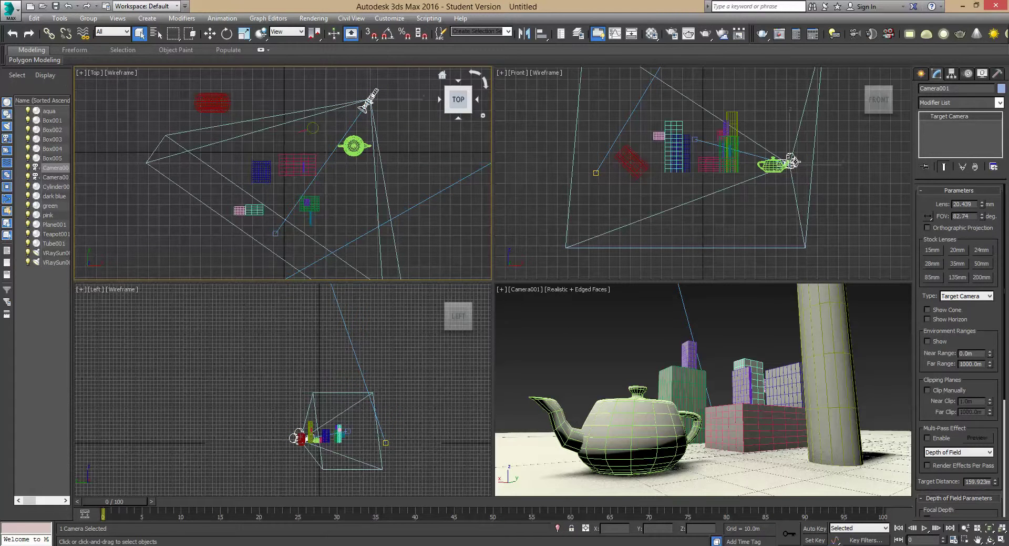
left_click(792, 162)
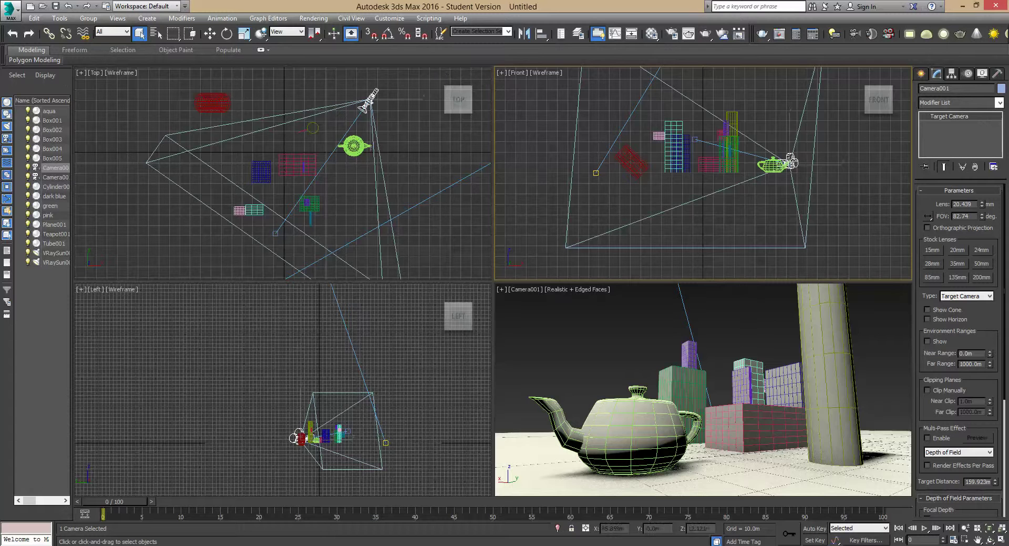
right_click(792, 161)
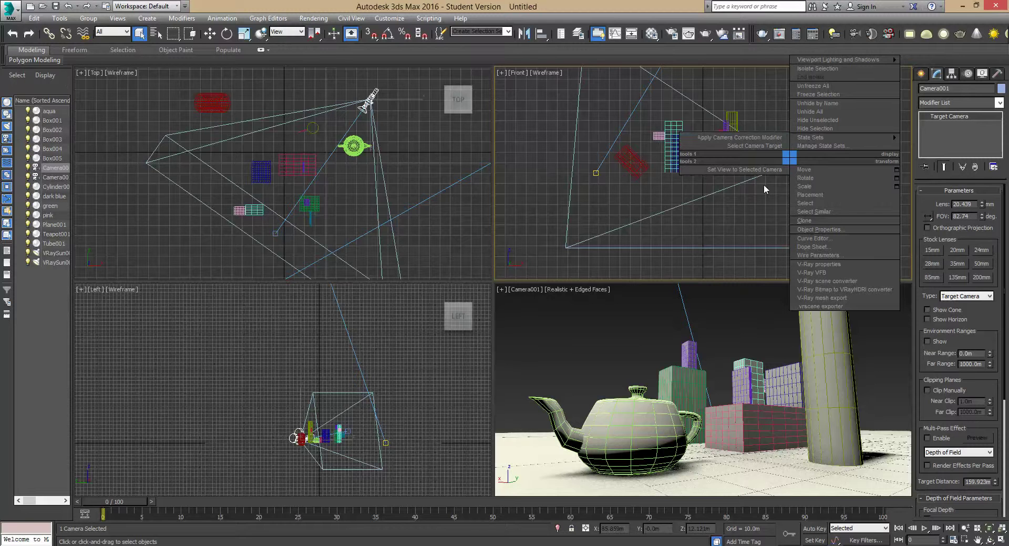
left_click(753, 138)
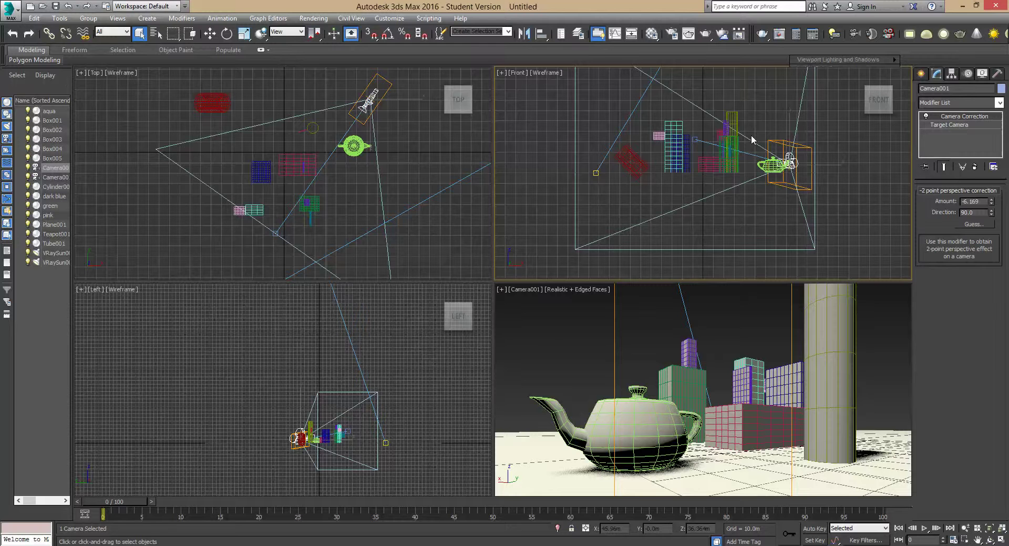
right_click(553, 339)
left_click(553, 338)
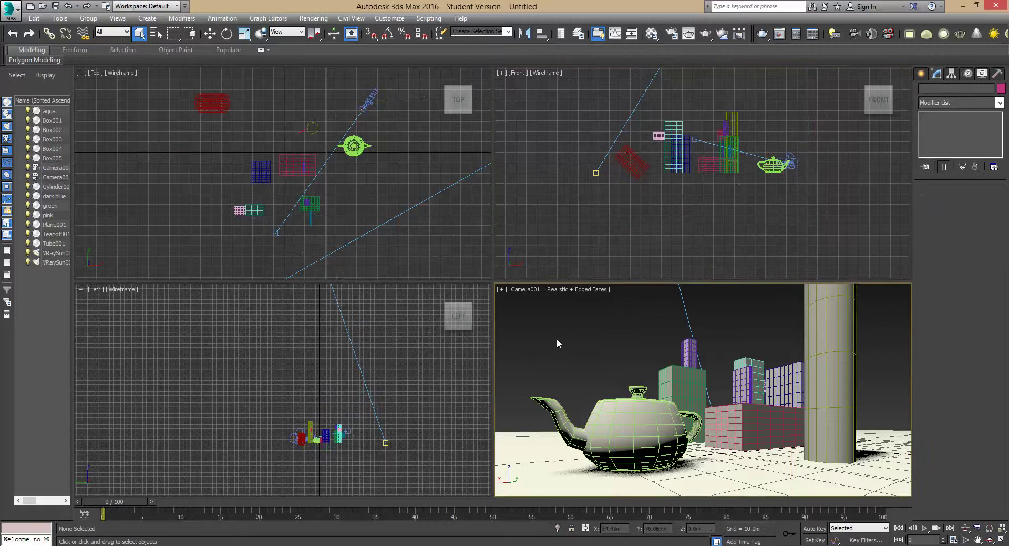
Step: Switch the image sampler from Progressive to Adaptive again and render the perspective-corrected Camera001 view
left_click(673, 34)
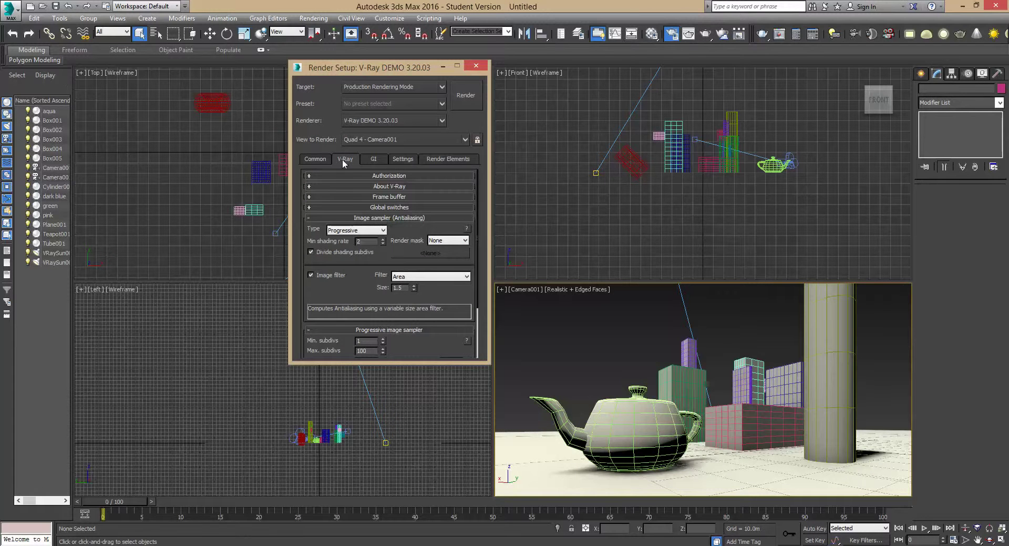
left_click(361, 230)
left_click(351, 252)
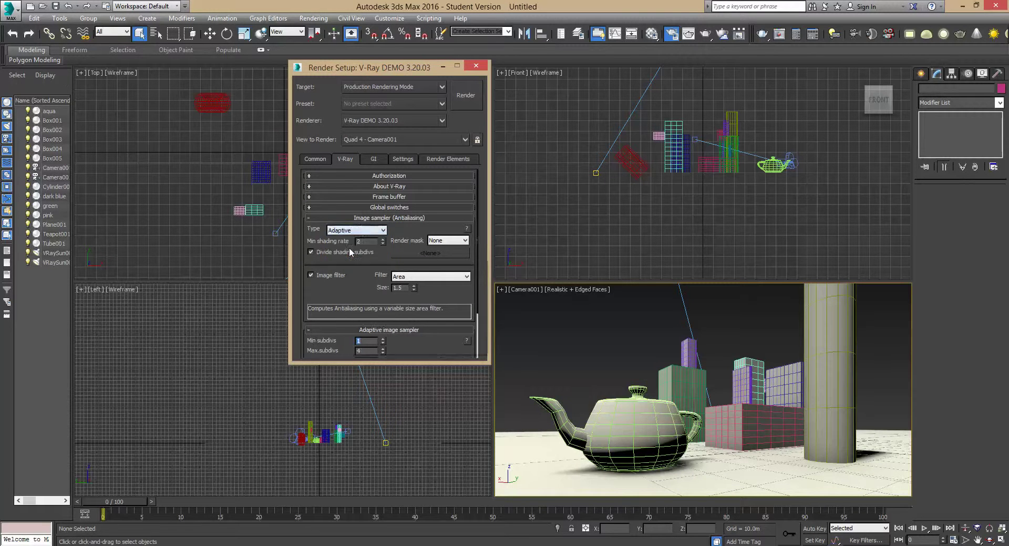
left_click(470, 96)
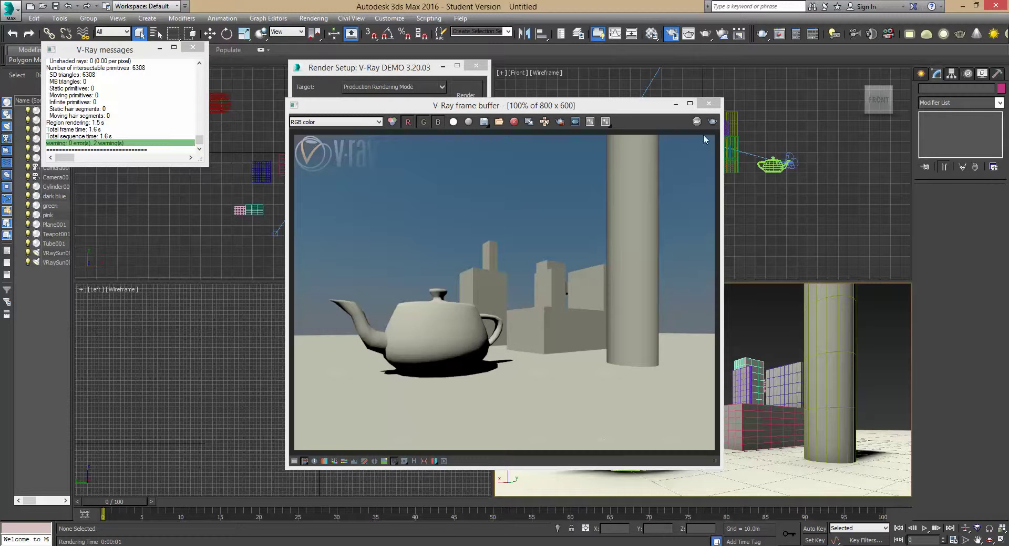
Step: Close the finished render, the Render Setup dialog and the V-Ray messages window to clear the viewports
left_click(709, 104)
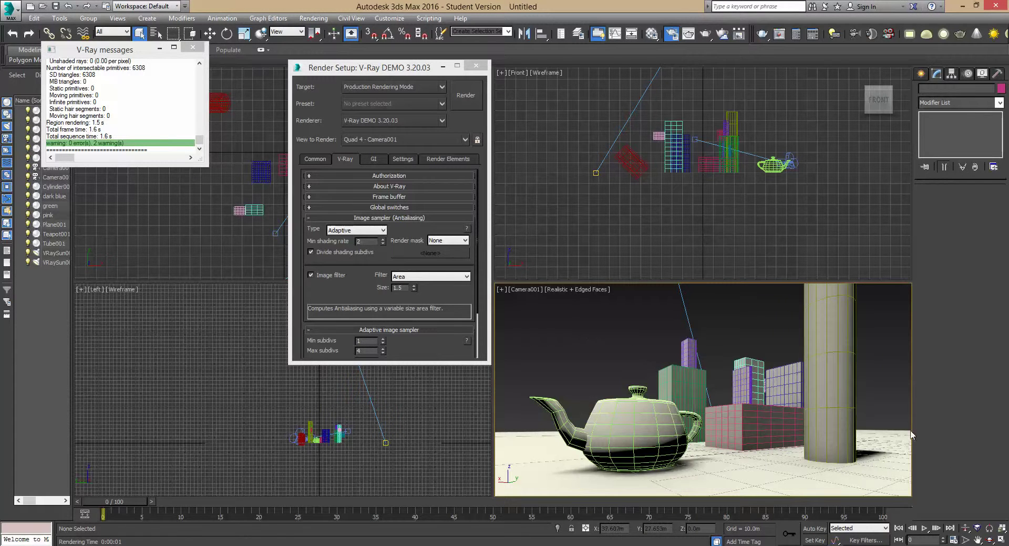
left_click(475, 65)
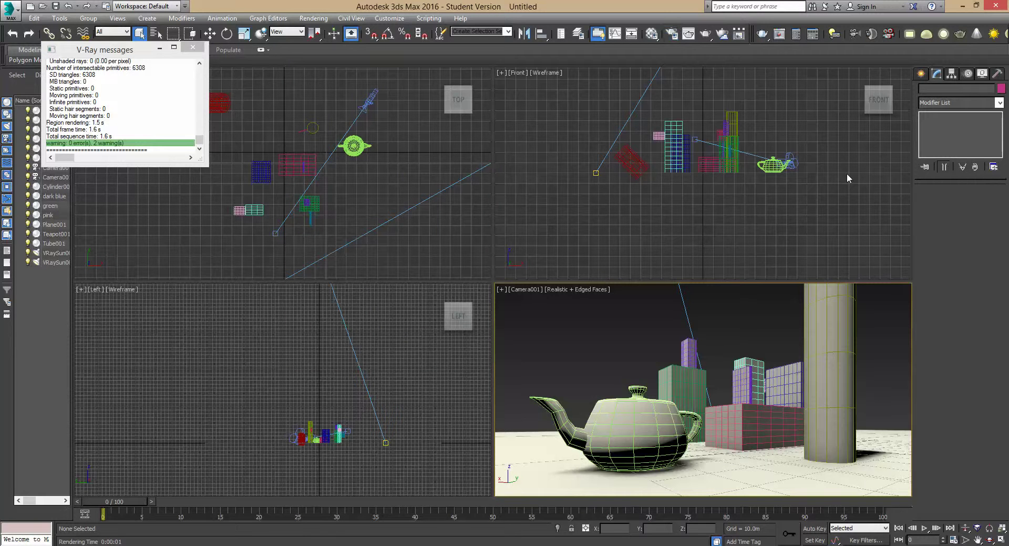
left_click(797, 165)
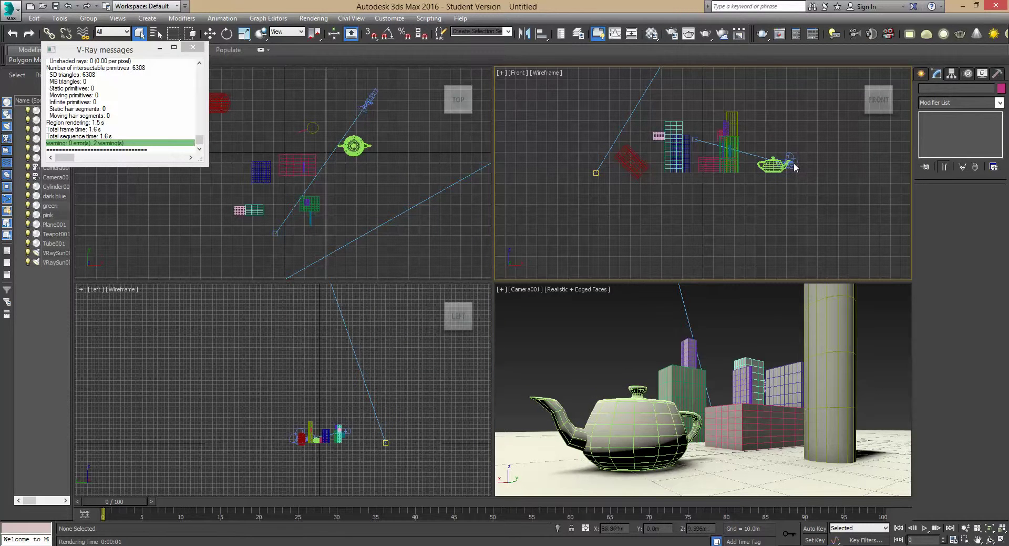
left_click(193, 46)
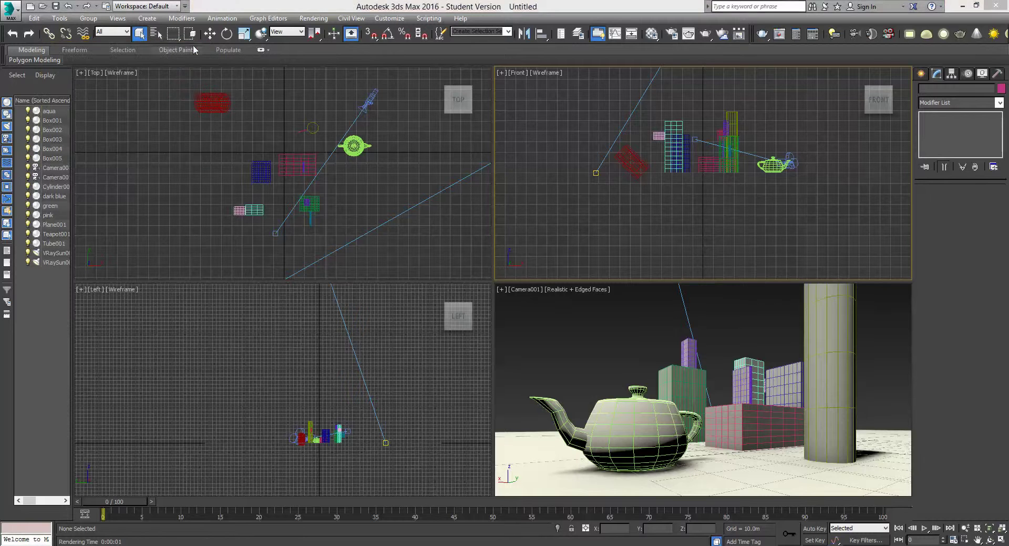
Step: Move Camera001 straight up in the Front view so it looks down on the scene from high above the teapot
left_click(370, 99)
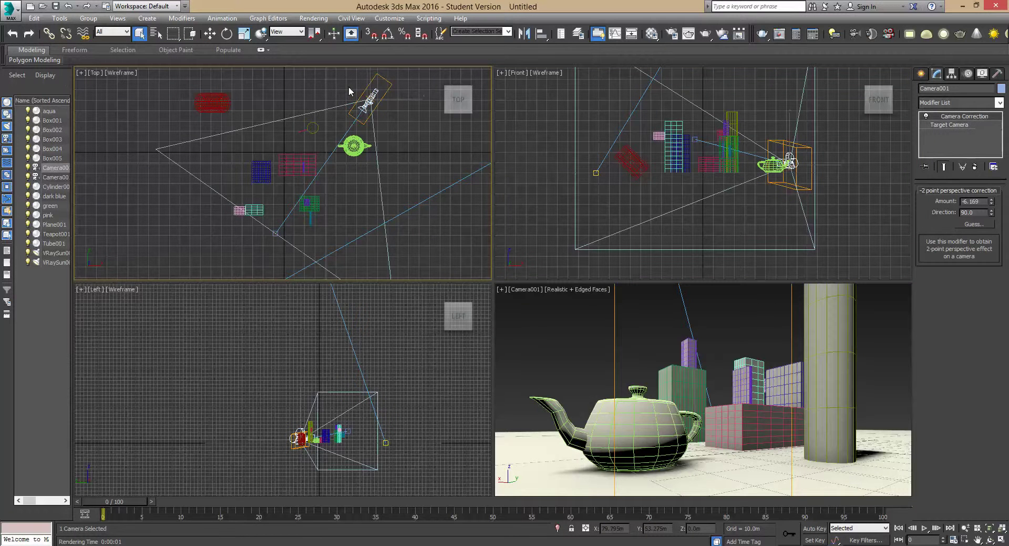
left_click(210, 33)
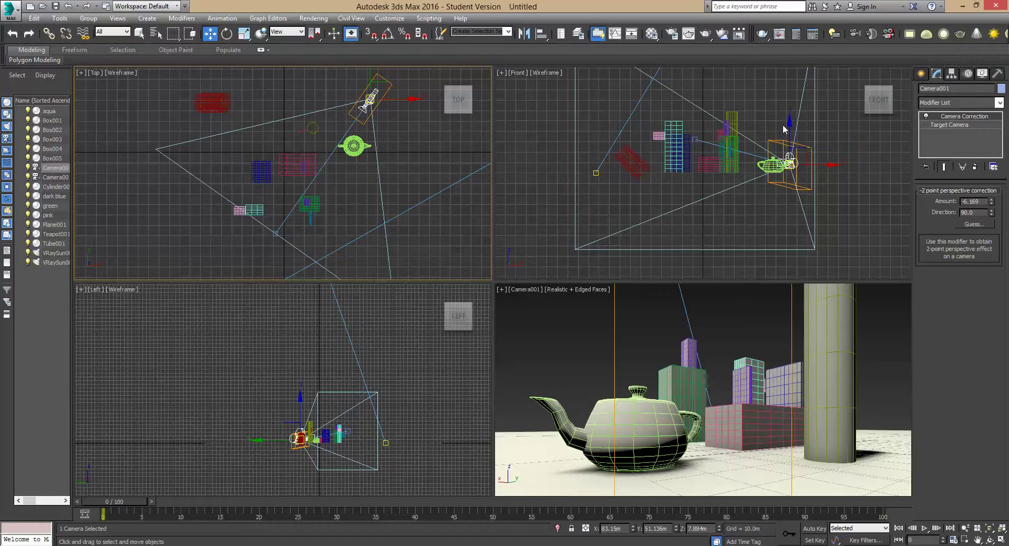
left_click_drag(787, 129, 796, 57)
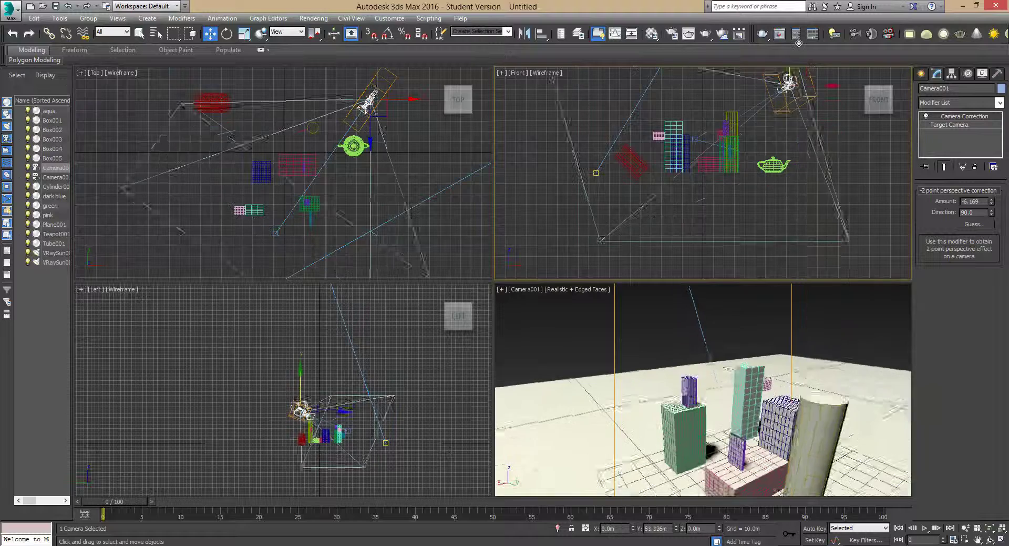
Step: Reframe the raised Camera001 view to include the teapot, column and buildings, and render it with V-Ray
middle_click_drag(786, 412, 801, 370)
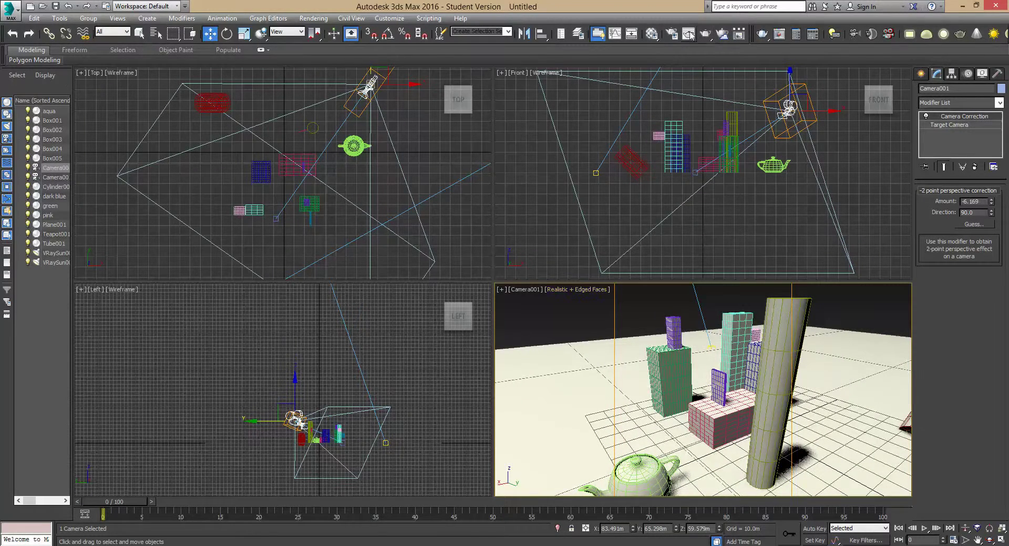
left_click(673, 35)
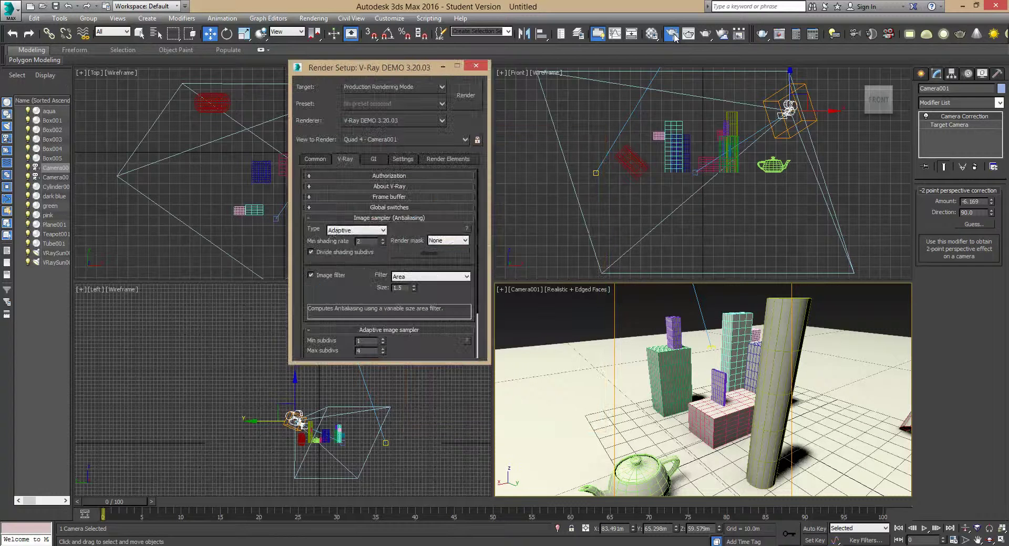
left_click(465, 98)
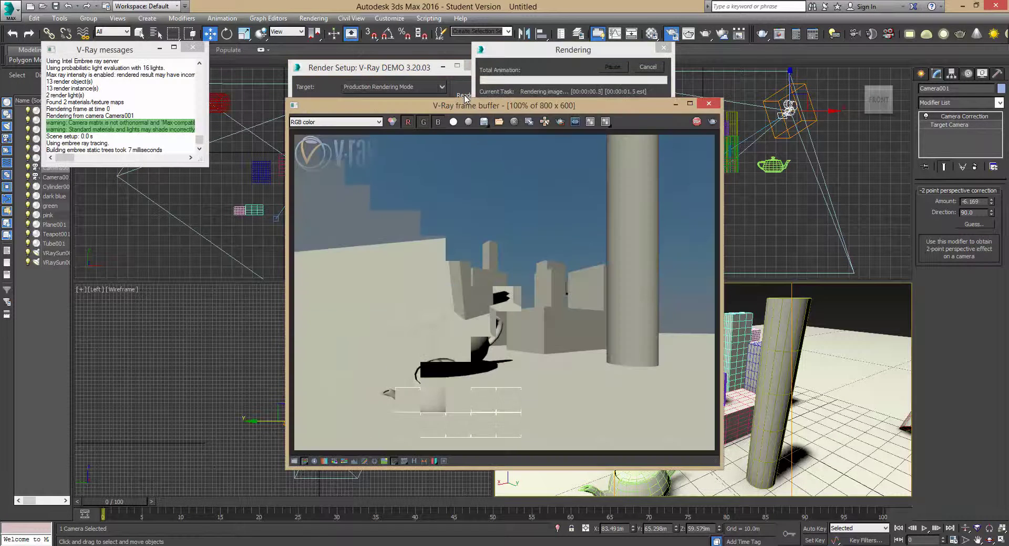